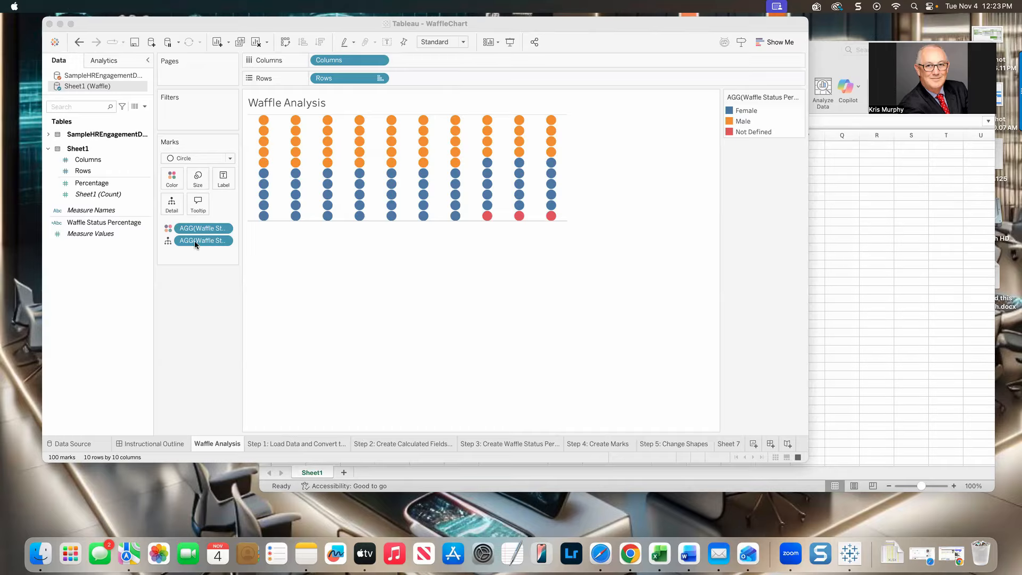
- Open the "Step 1: Load Data and Convert to Dim" worksheet
drag(193, 240, 171, 209)
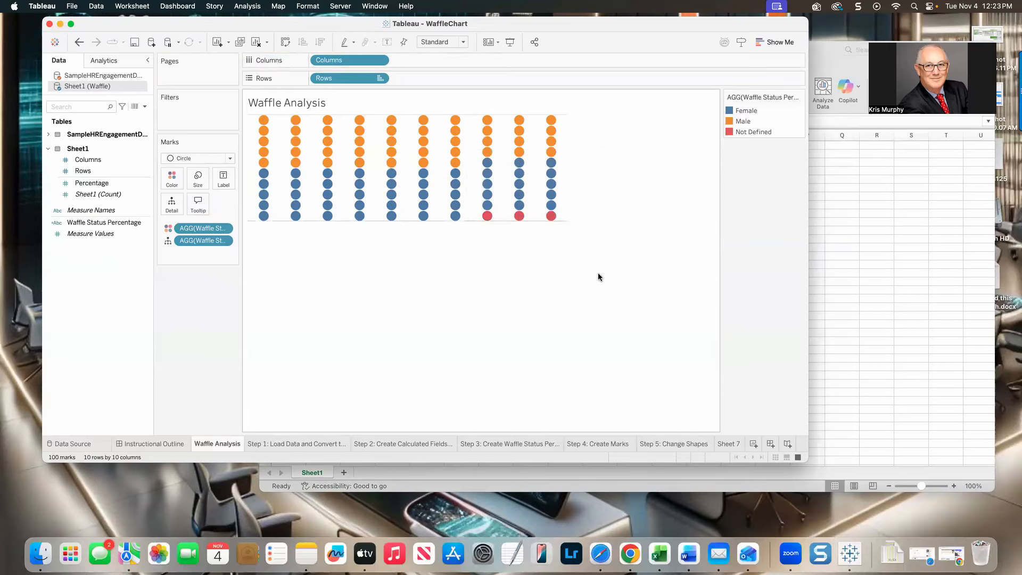
click(298, 445)
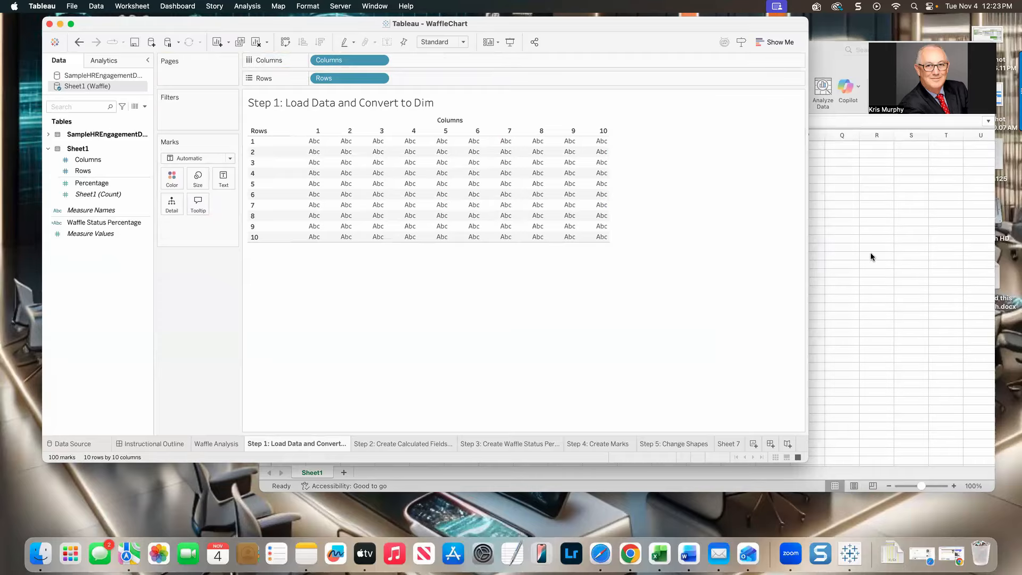
- Switch to the Waffle workbook in Excel and examine the first ten entries under Rows, Columns and Percentage
click(854, 254)
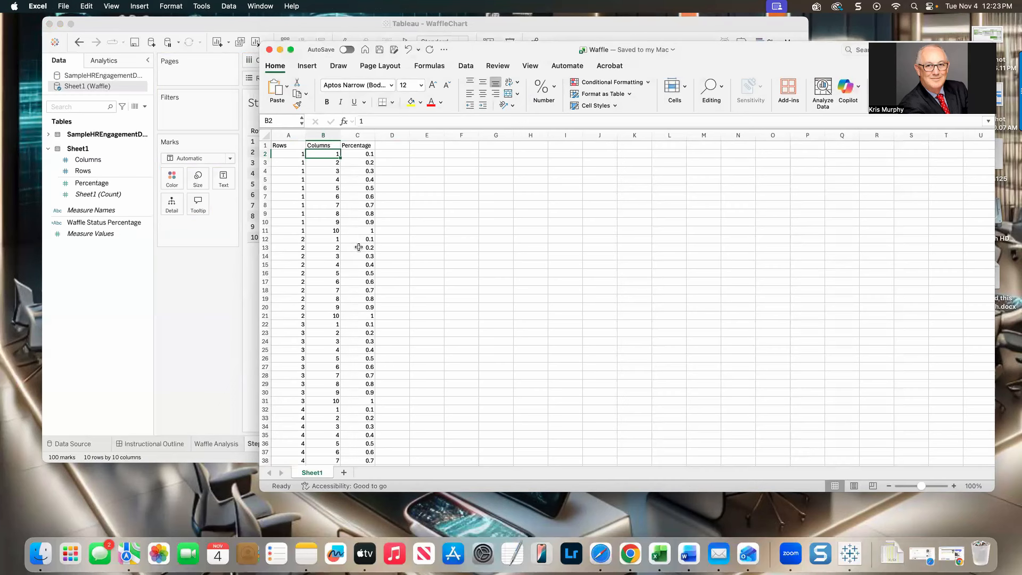
click(291, 153)
drag(292, 153, 285, 228)
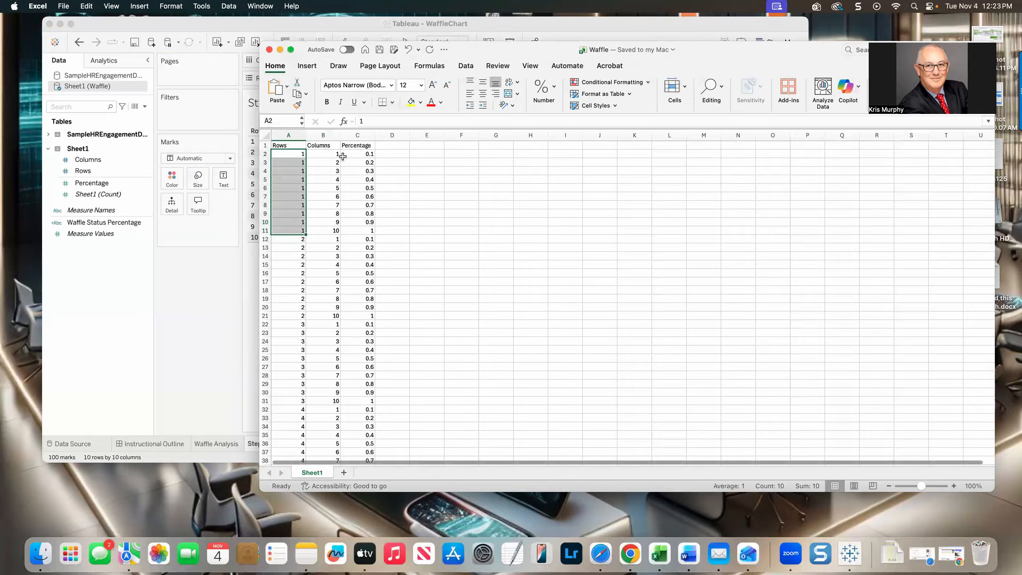
click(324, 157)
drag(324, 157, 322, 232)
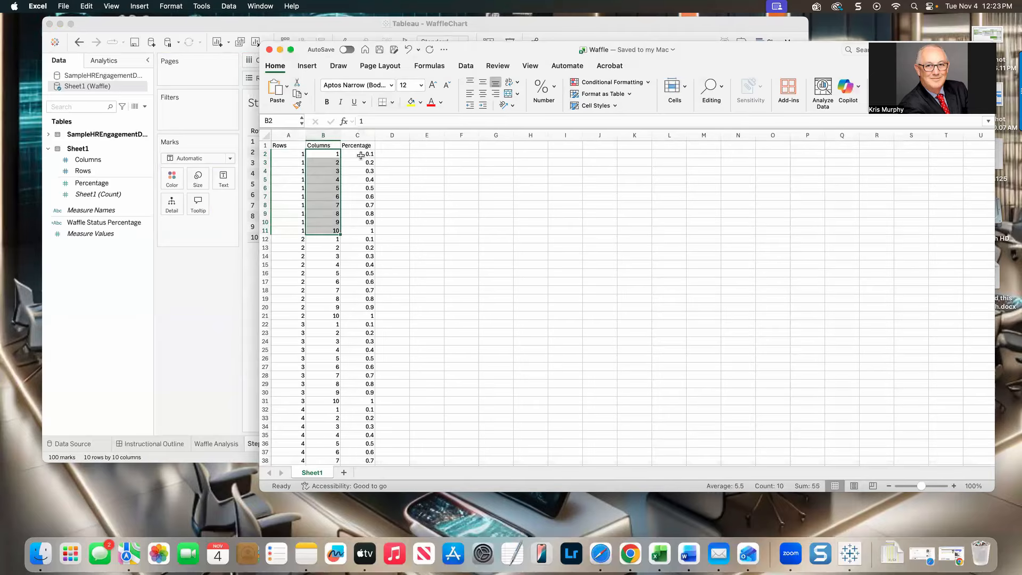
drag(361, 155, 357, 226)
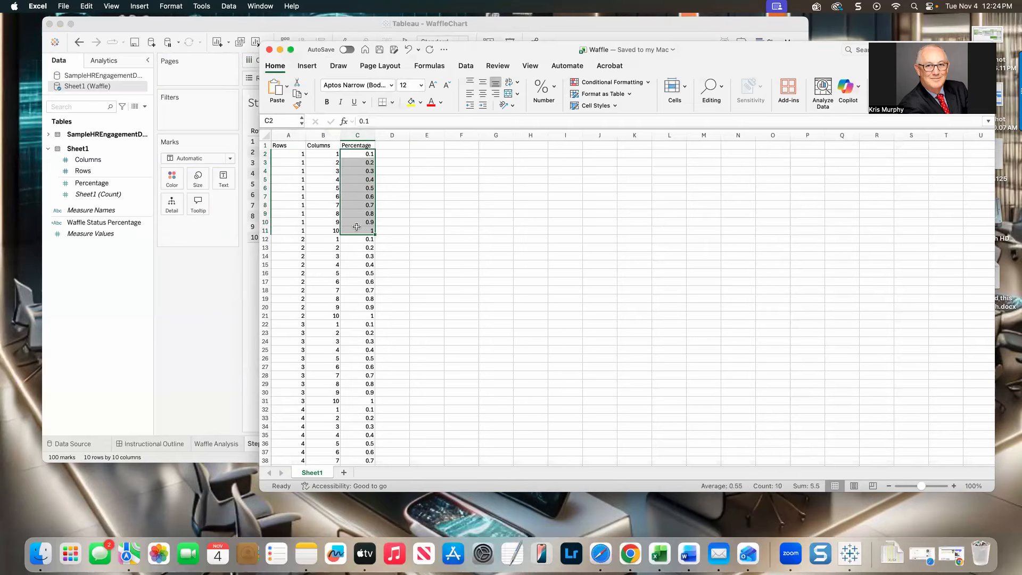
click(422, 230)
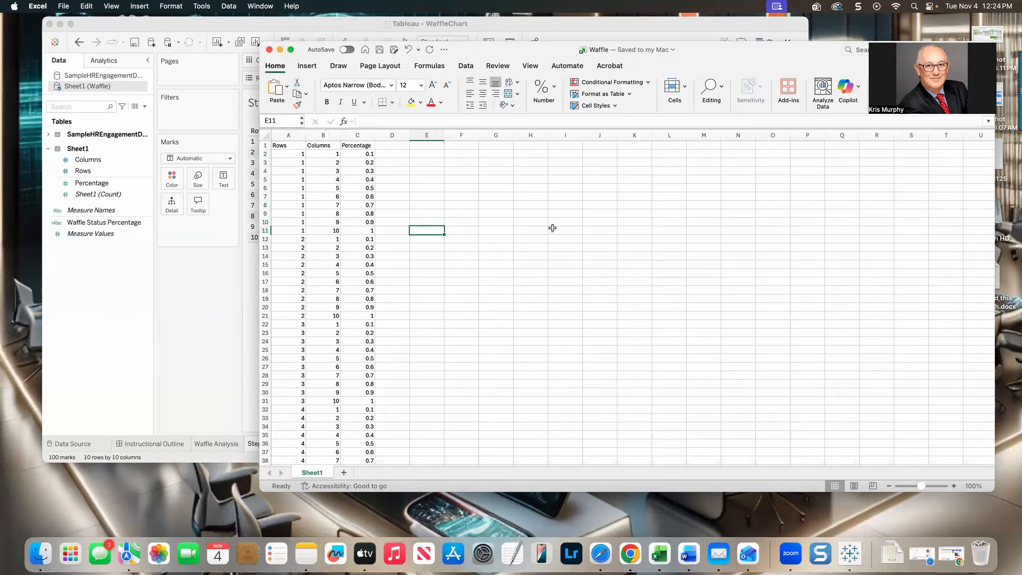
- Review the Rows, Columns and Percentage data through to its last record and return to the start
scroll(382, 262, down, 4)
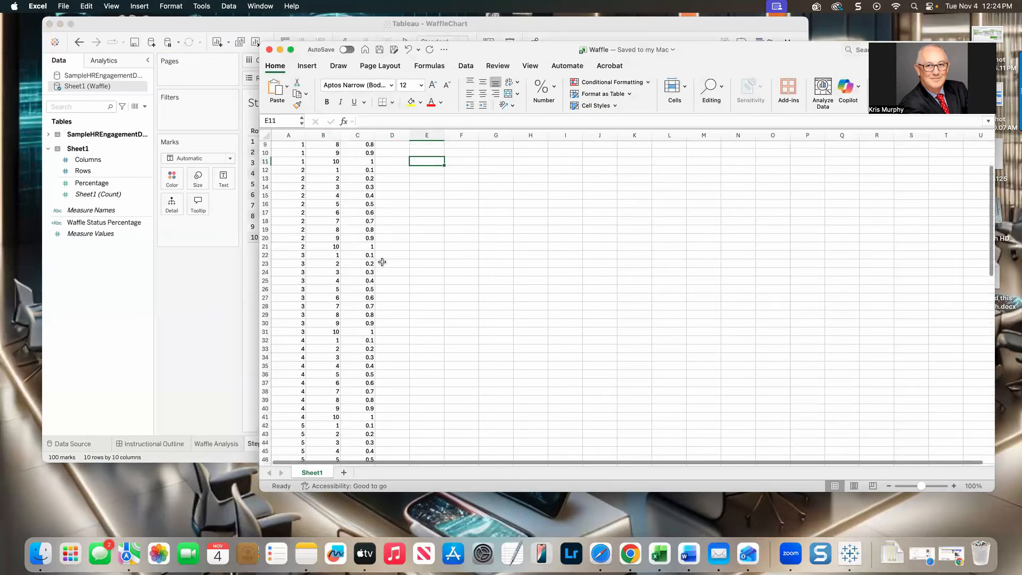
scroll(382, 262, down, 15)
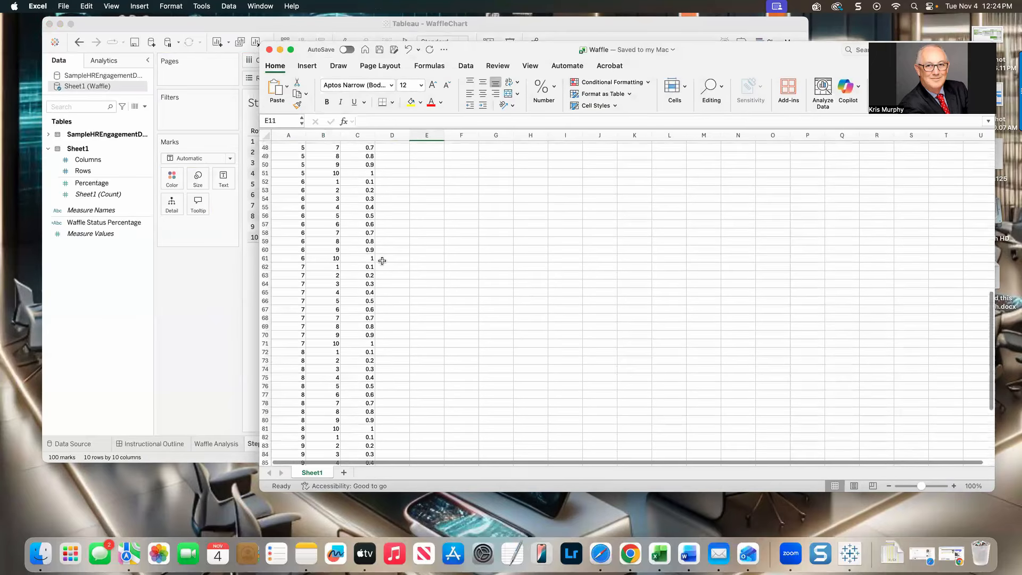
scroll(382, 260, down, 10)
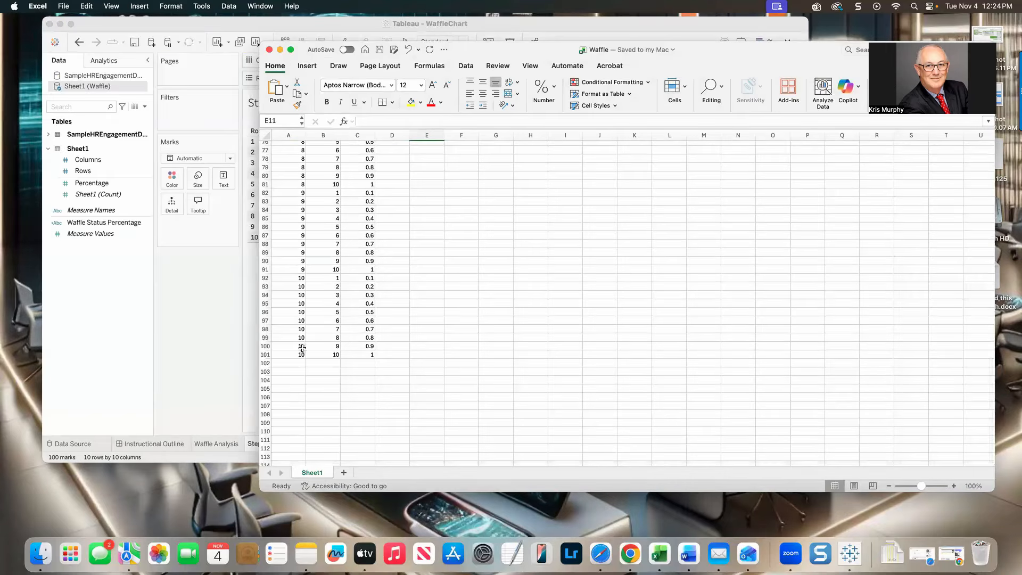
scroll(348, 327, up, 20)
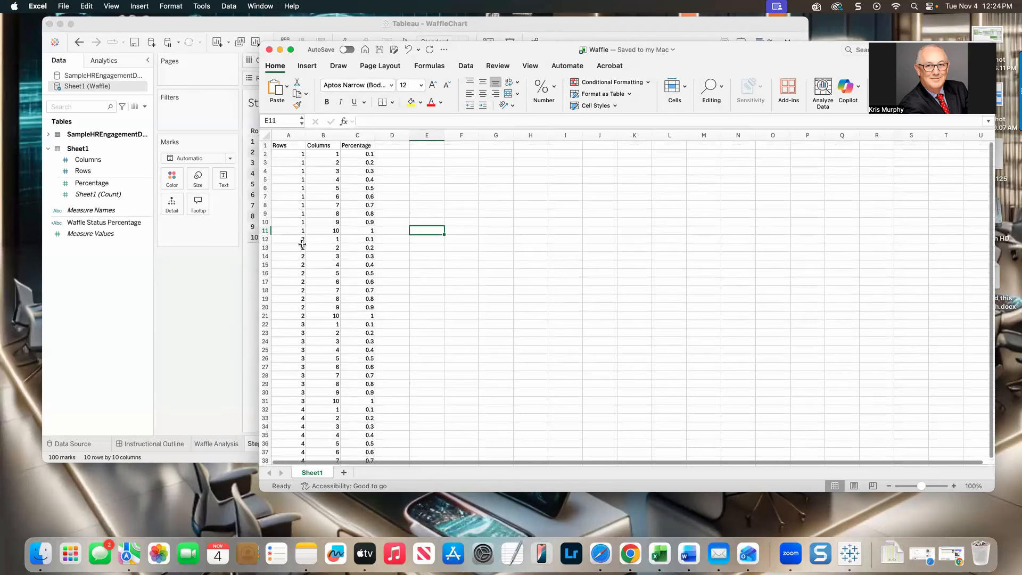
- Switch back to Tableau, review the Instructional Outline dashboard and return to the Step 1 worksheet
click(210, 288)
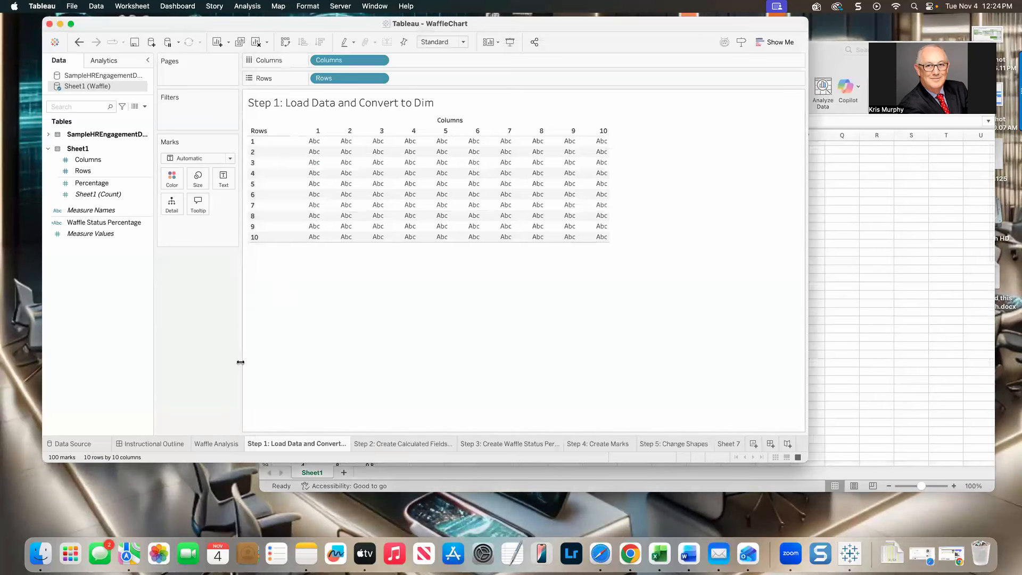
mouse_move(305, 450)
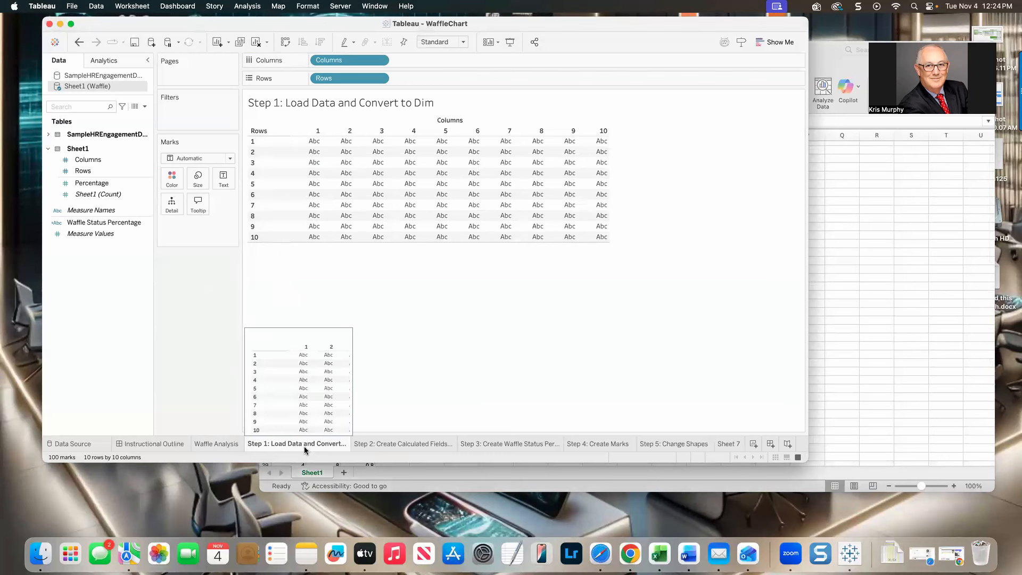
click(151, 443)
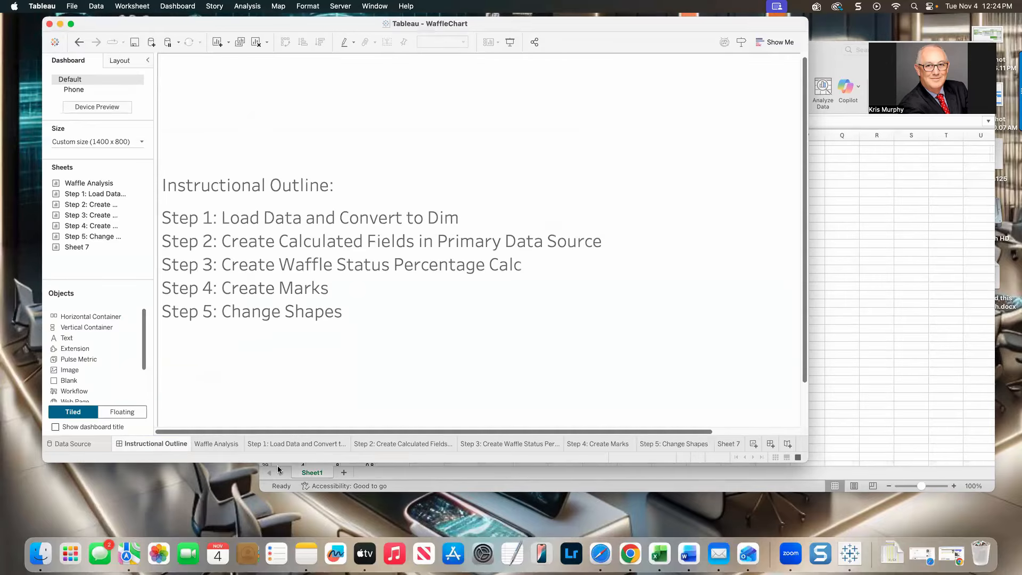
click(294, 443)
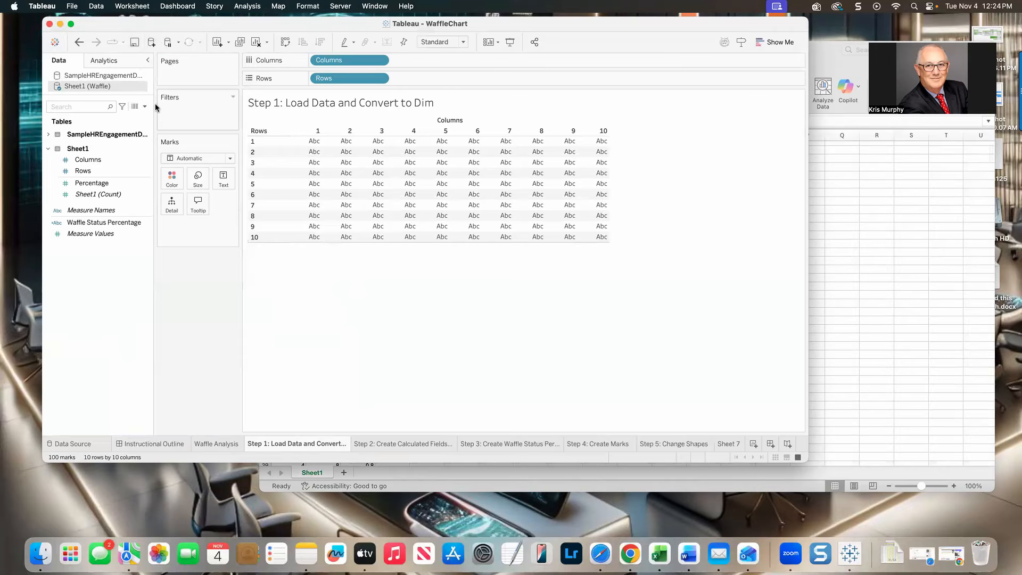
click(96, 7)
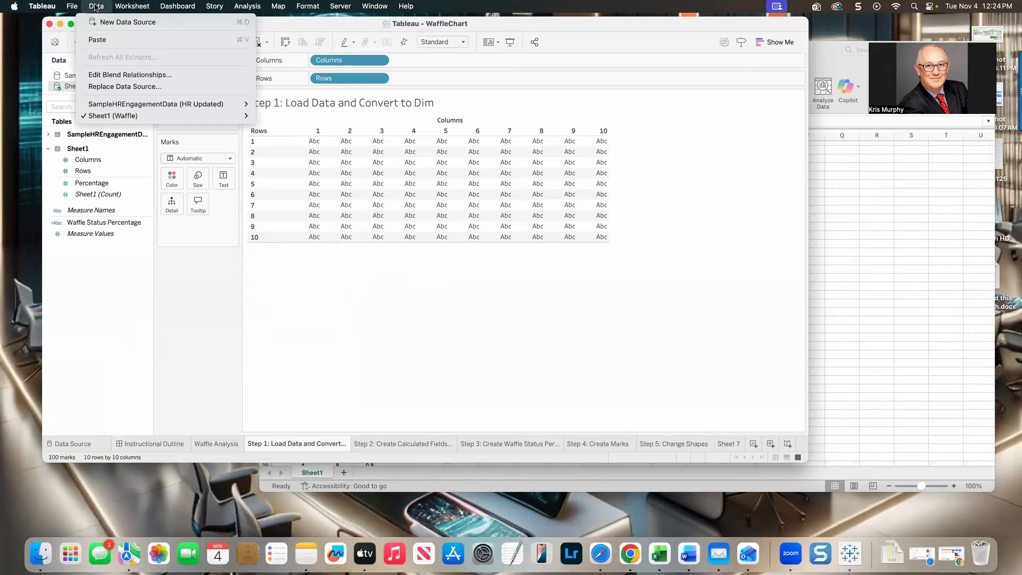
click(122, 22)
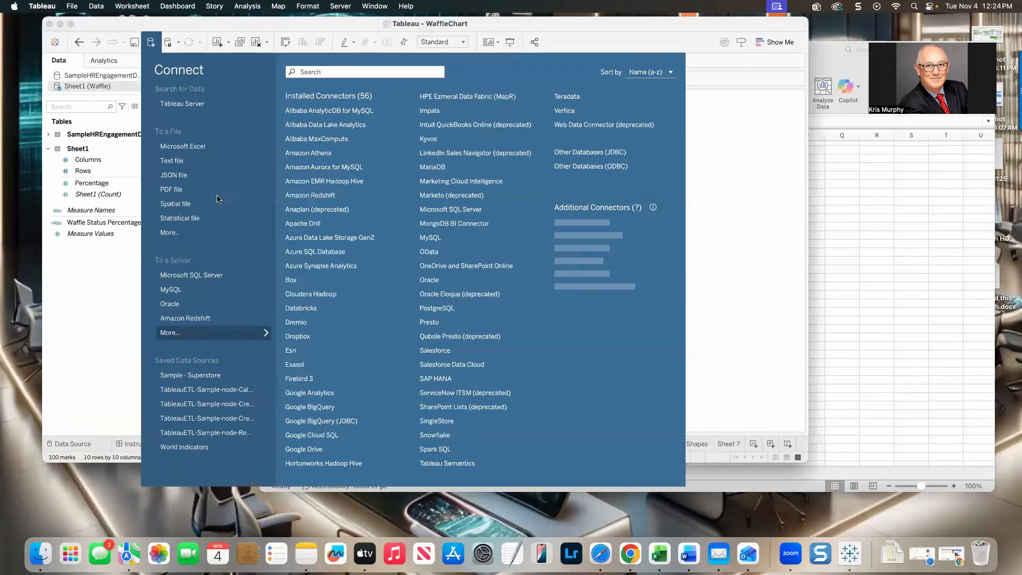
click(197, 147)
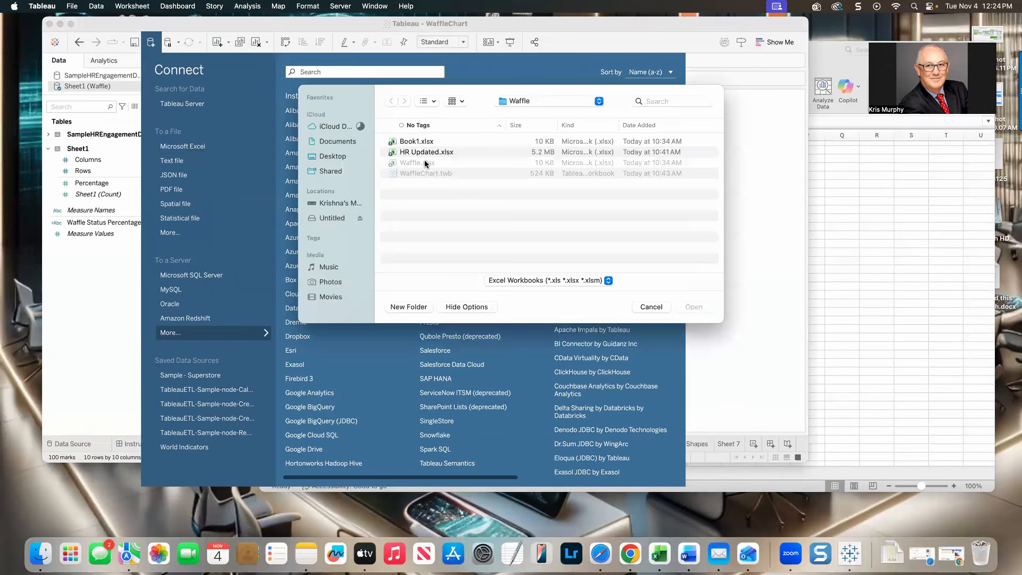
click(651, 305)
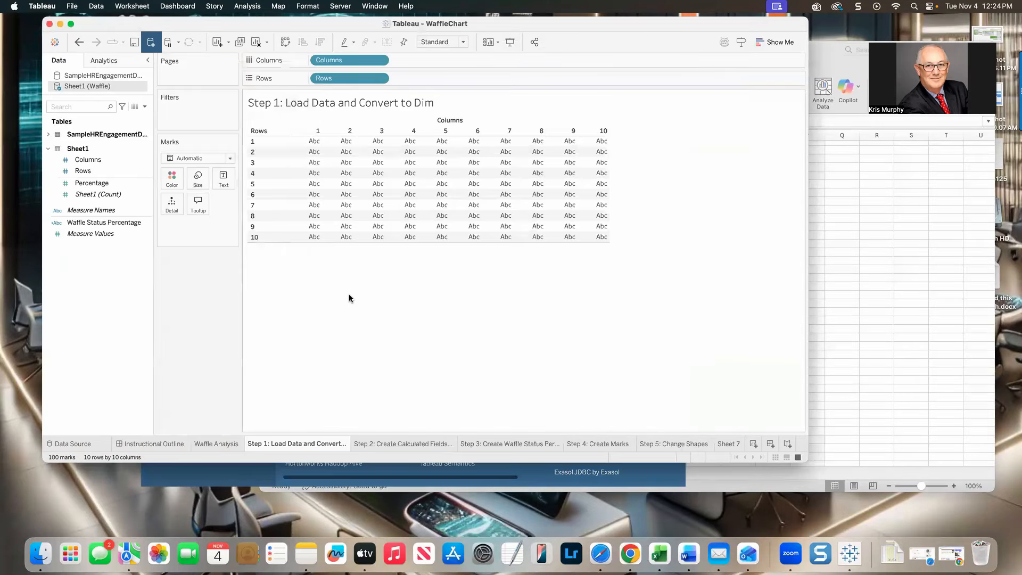
- Convert the Columns and Rows fields of Sheet1 (Waffle) to measures
click(86, 162)
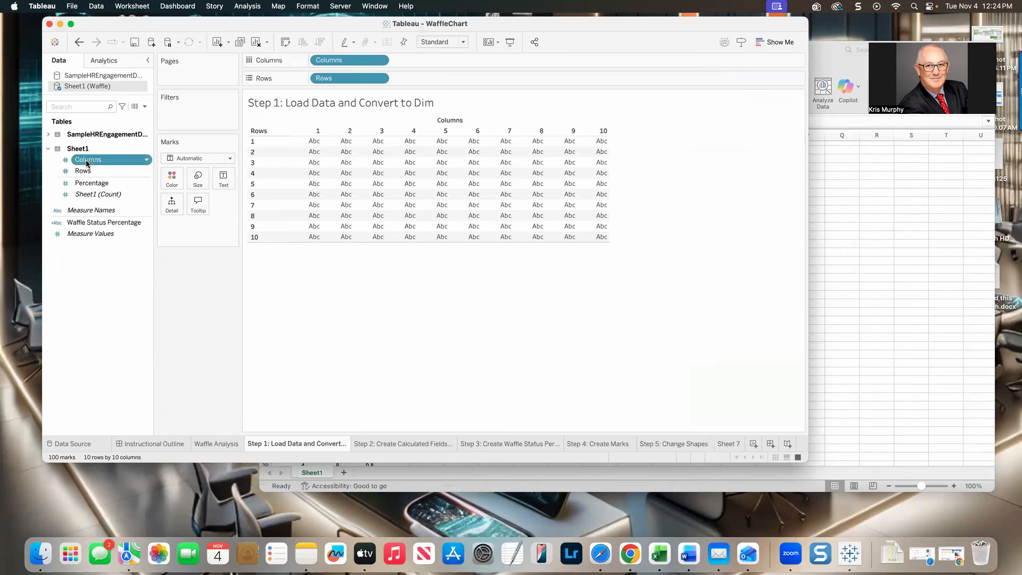
super+click(88, 169)
right_click(89, 170)
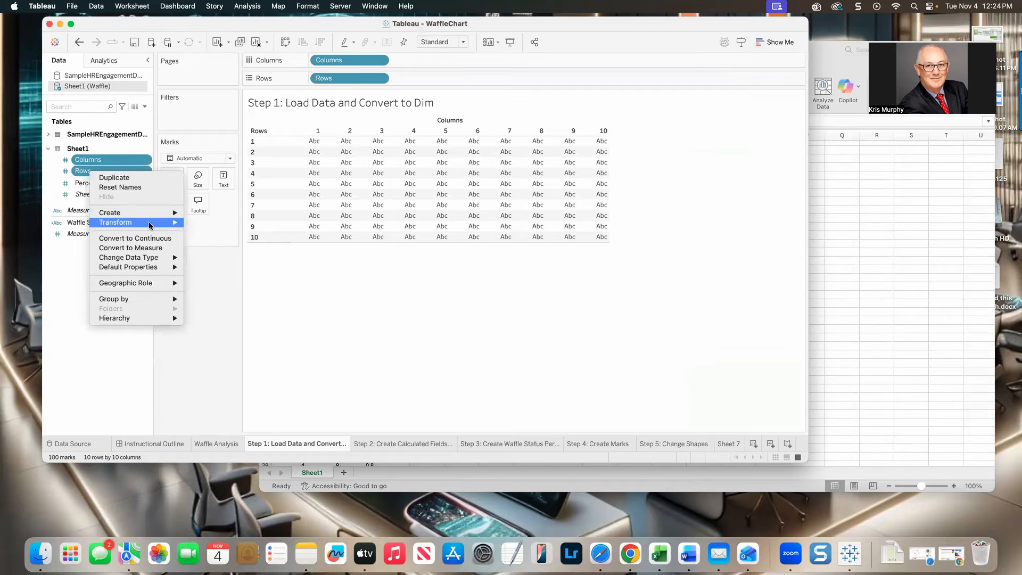
click(159, 248)
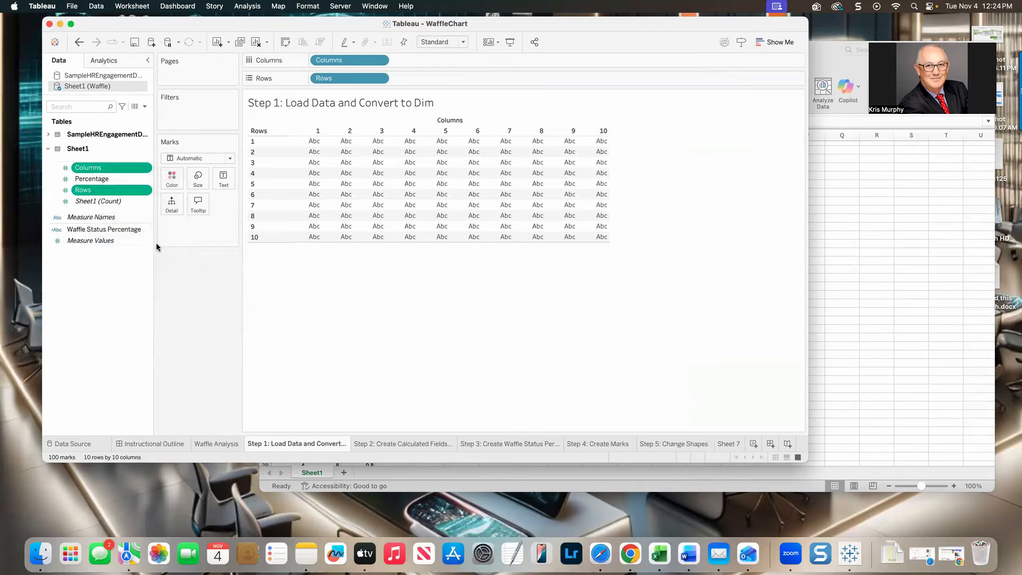
- Convert the Columns and Rows fields to dimensions and make sure both are set to Discrete in the view
right_click(133, 169)
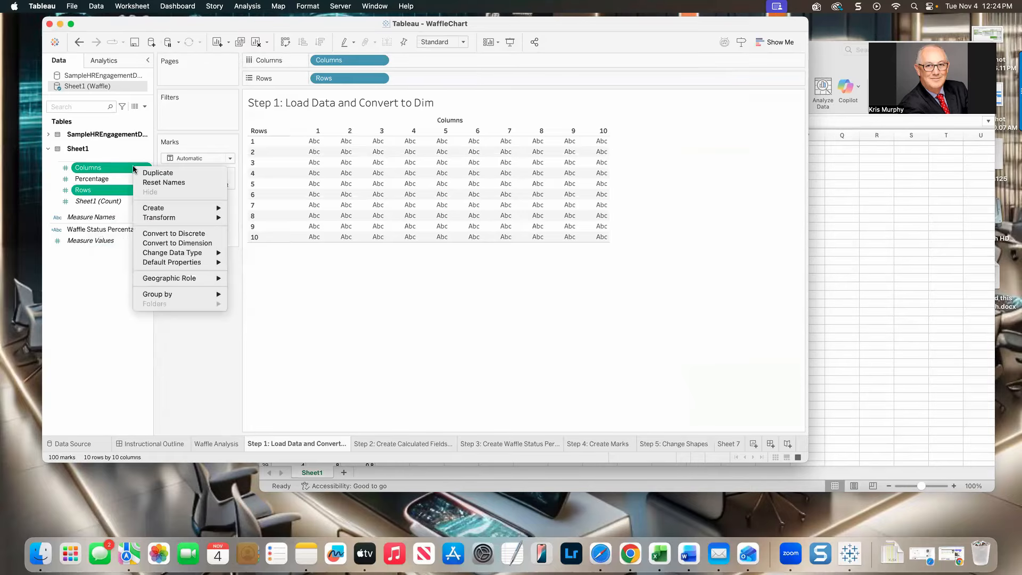
click(174, 239)
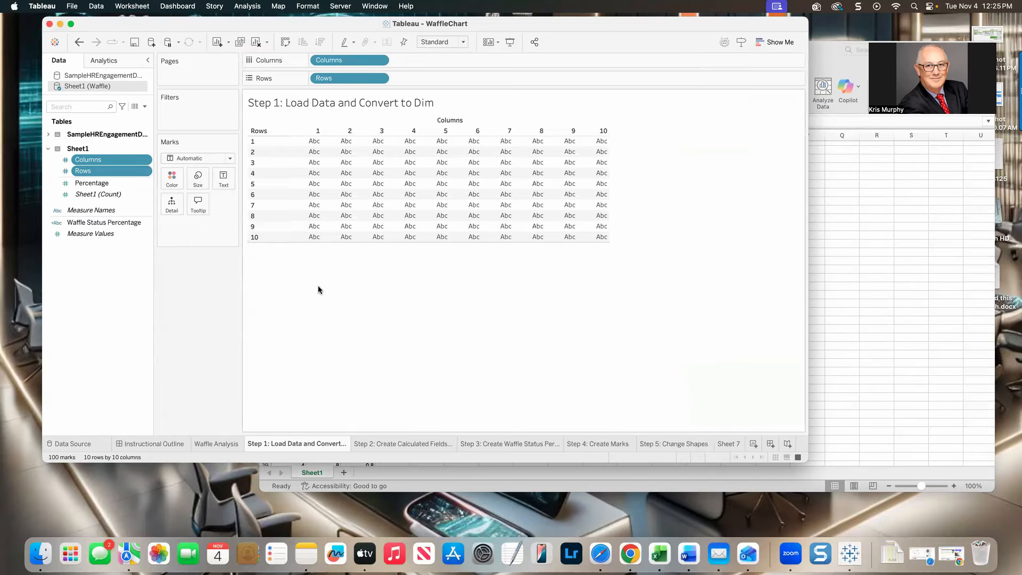
click(378, 60)
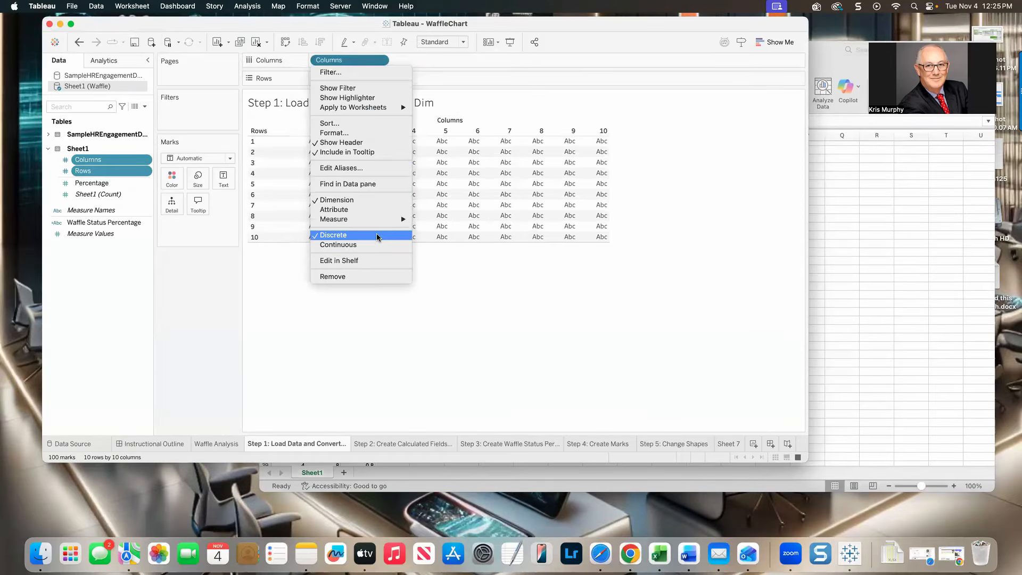
click(497, 299)
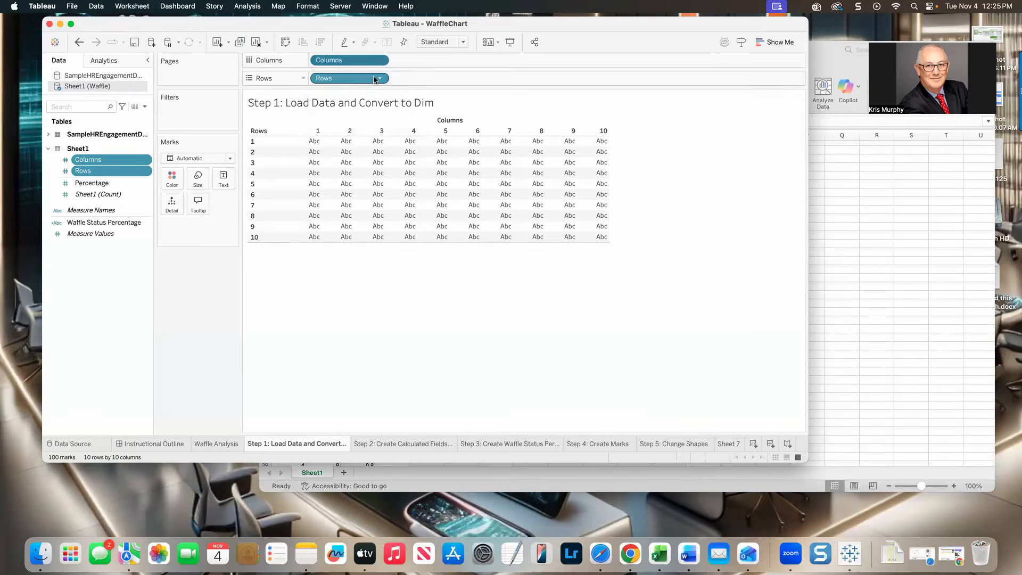
click(380, 77)
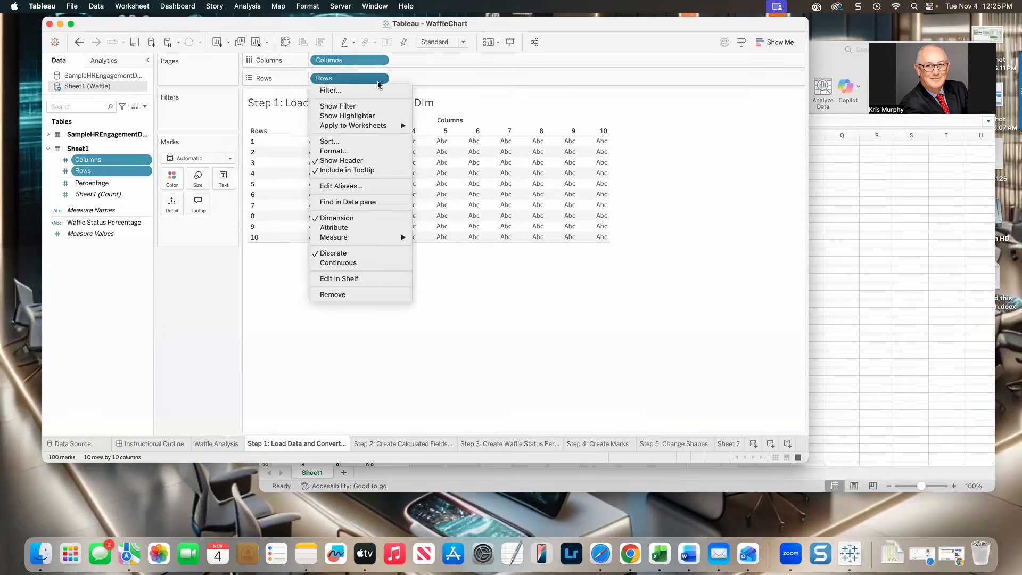
click(365, 253)
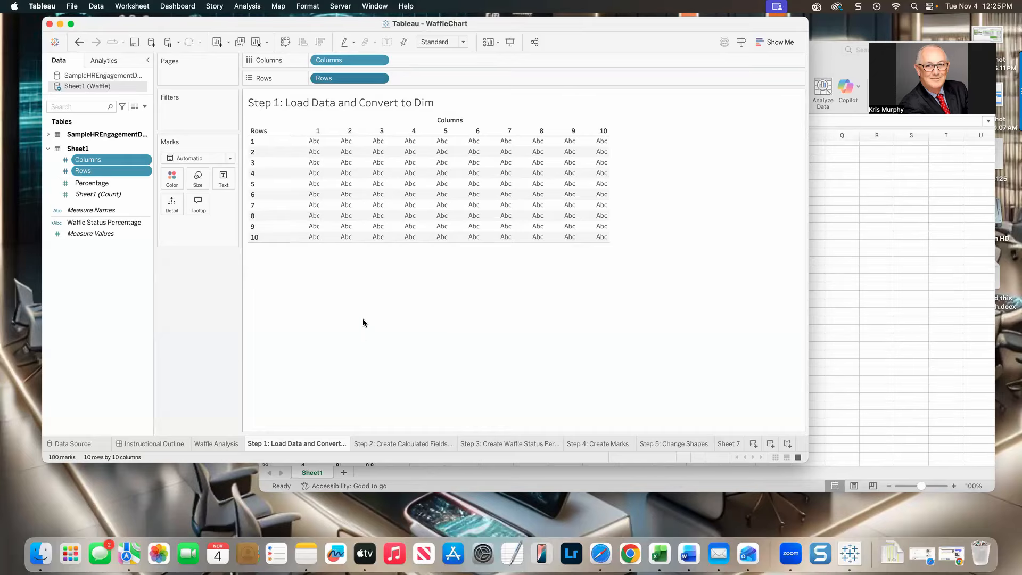
- Review the Instructional Outline dashboard and open the "Step 2: Create Calculated Fields in Primary Data Source" worksheet
click(164, 446)
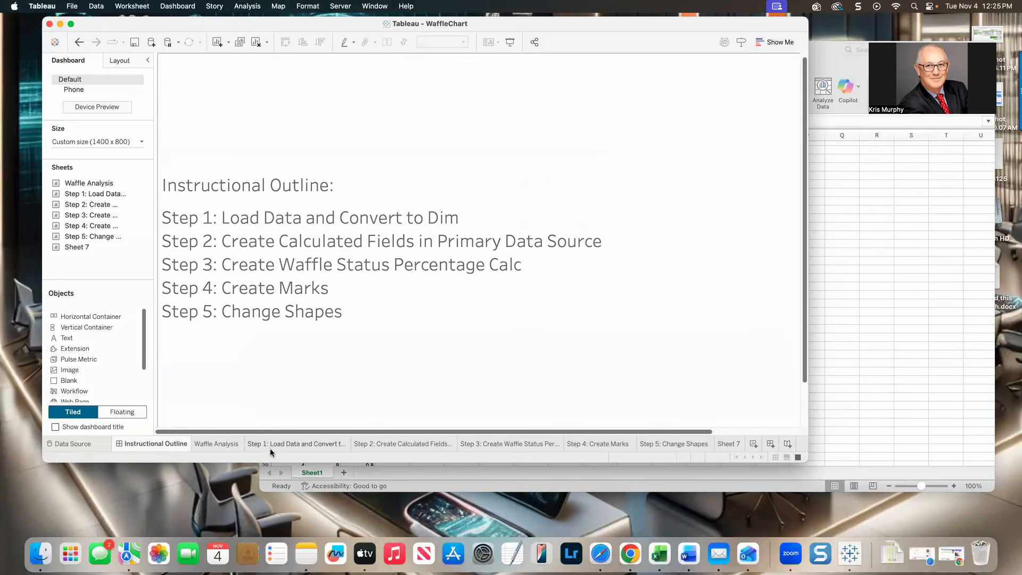
click(394, 443)
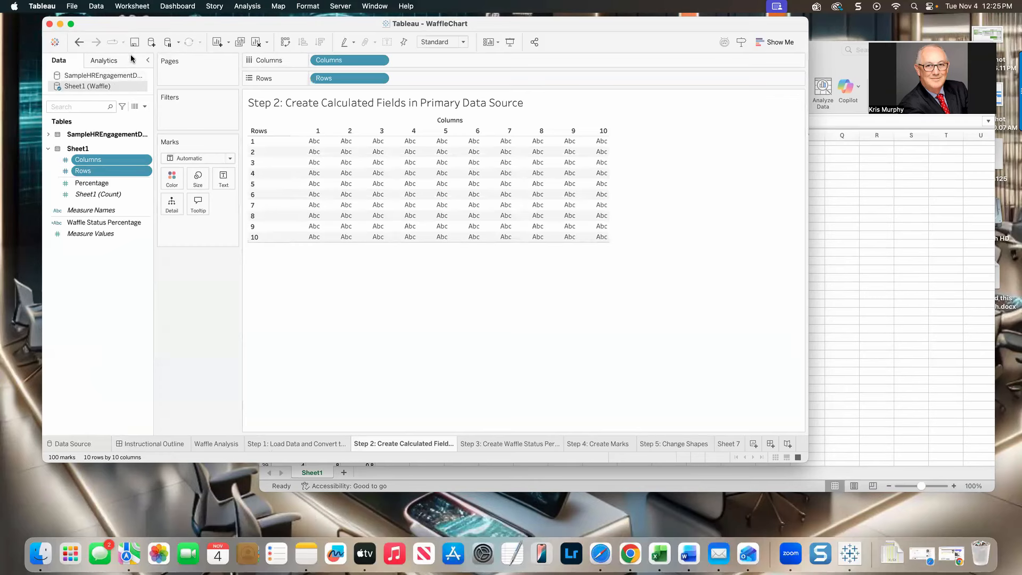
click(95, 6)
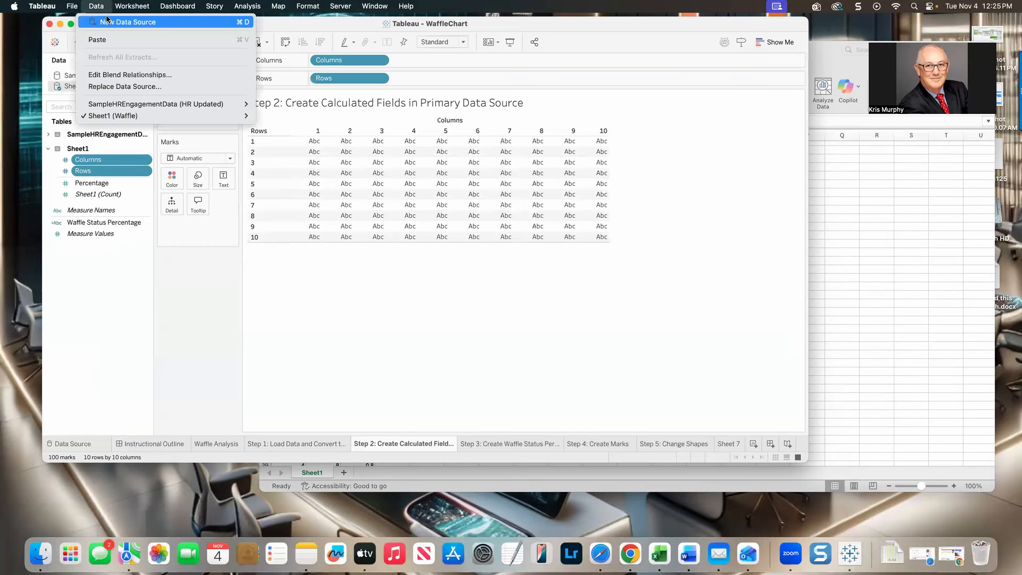
click(110, 22)
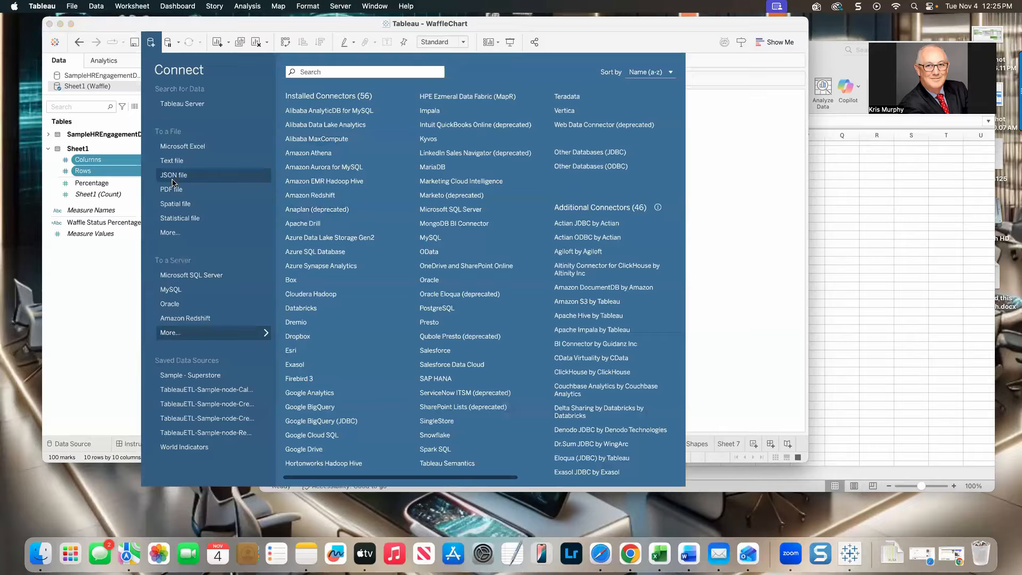
click(179, 151)
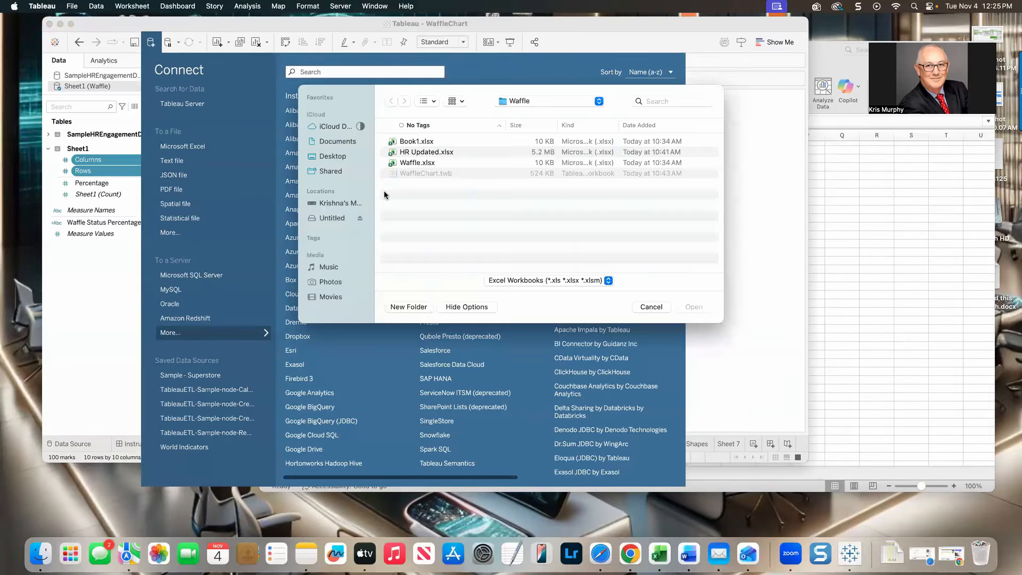
click(651, 306)
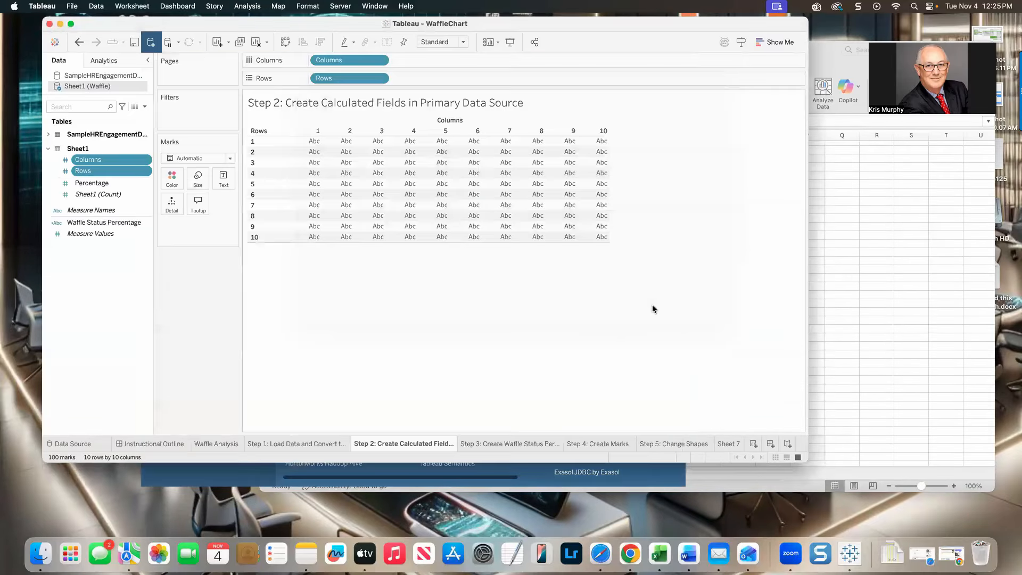
click(95, 76)
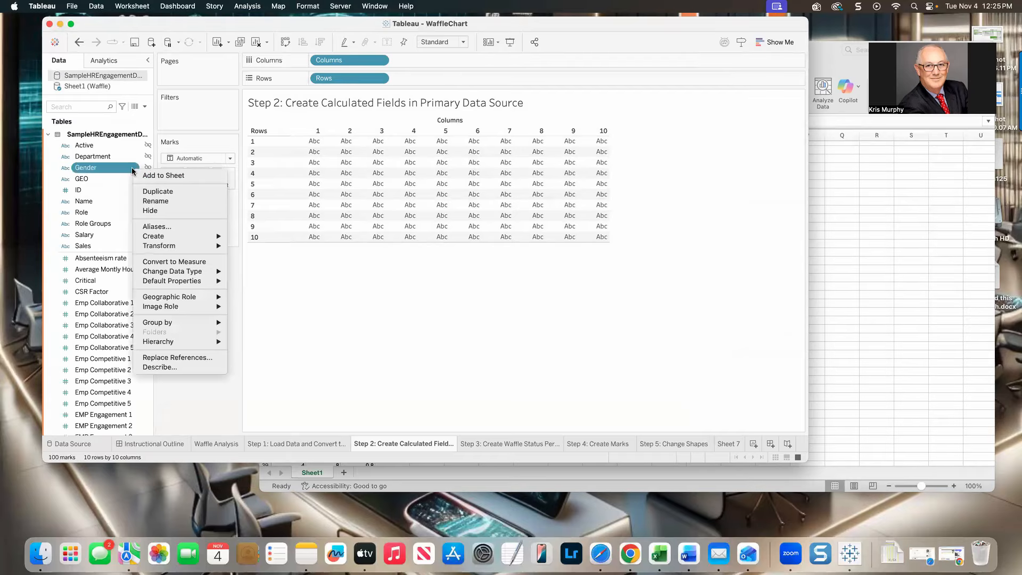
mouse_move(184, 235)
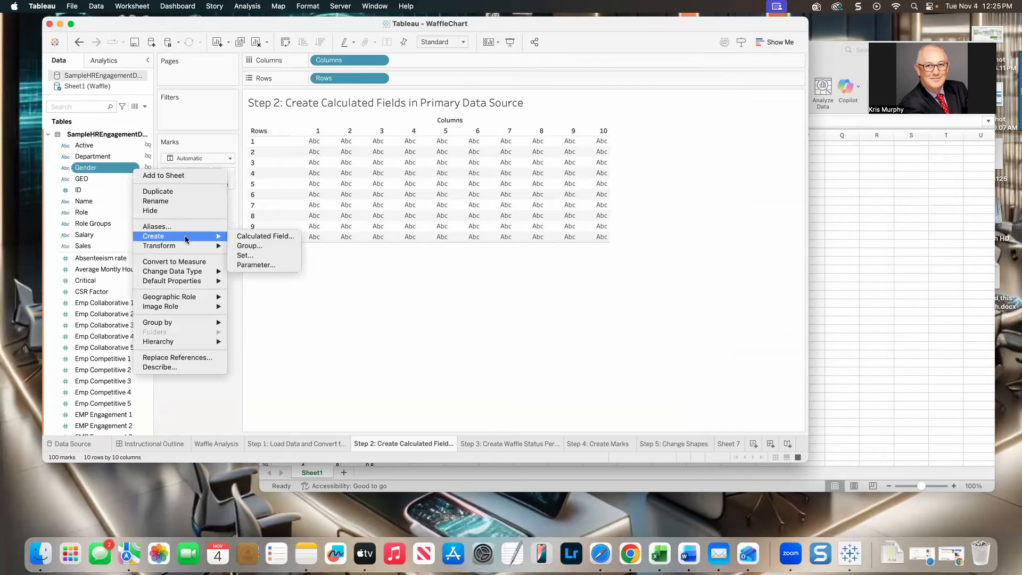
click(260, 236)
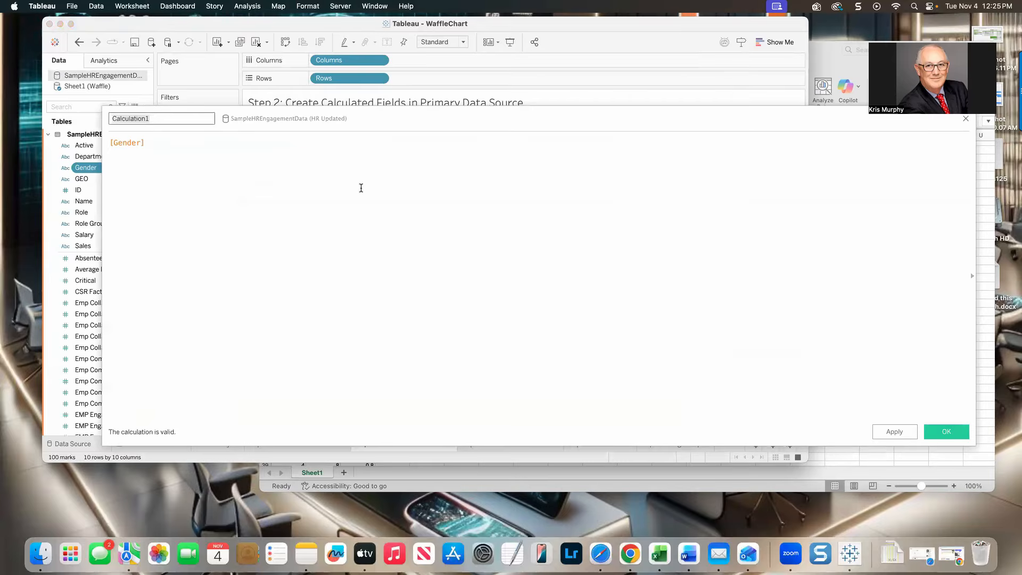
click(110, 142)
text(if)
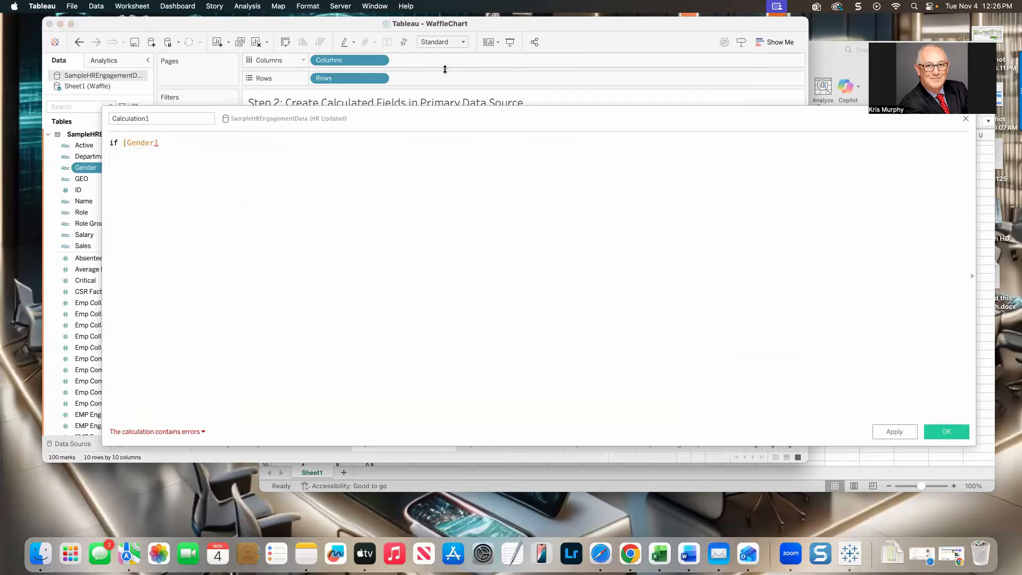
drag(542, 120, 514, 134)
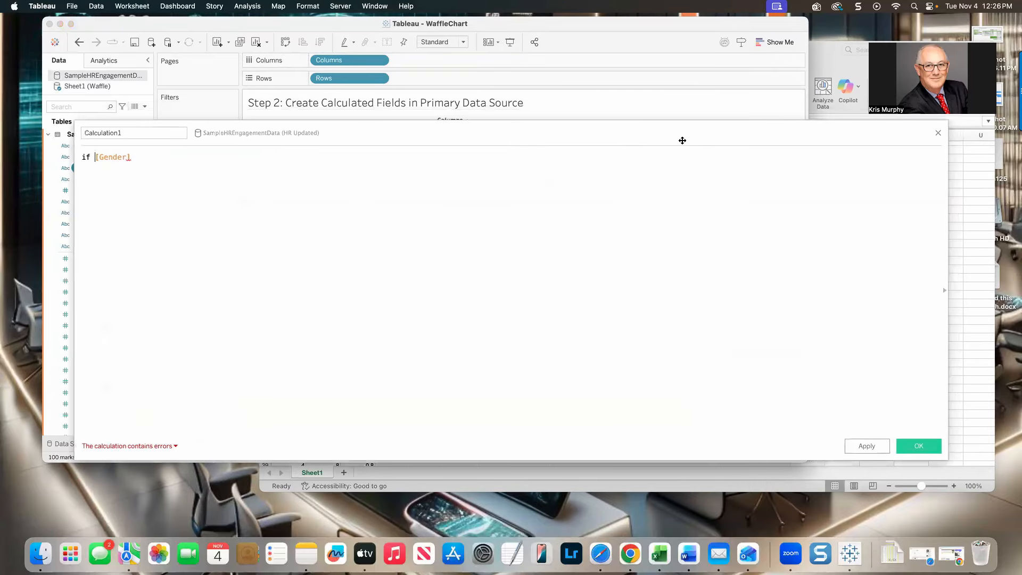
click(937, 134)
- Examine the formula of the Gender - Male calculated field in the SampleHREngagementData source, leaving it unedited
scroll(126, 287, down, 8)
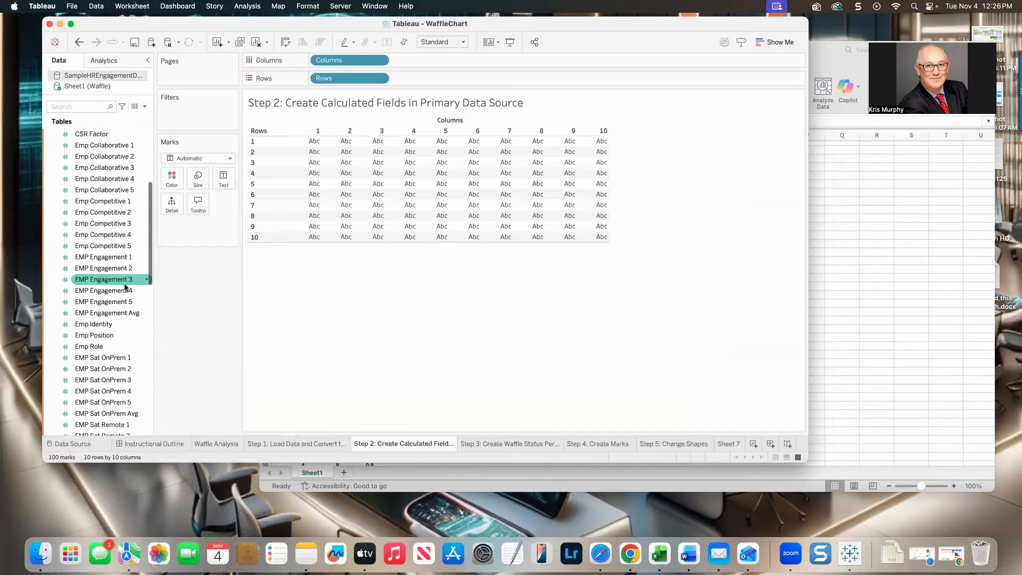
scroll(124, 287, down, 10)
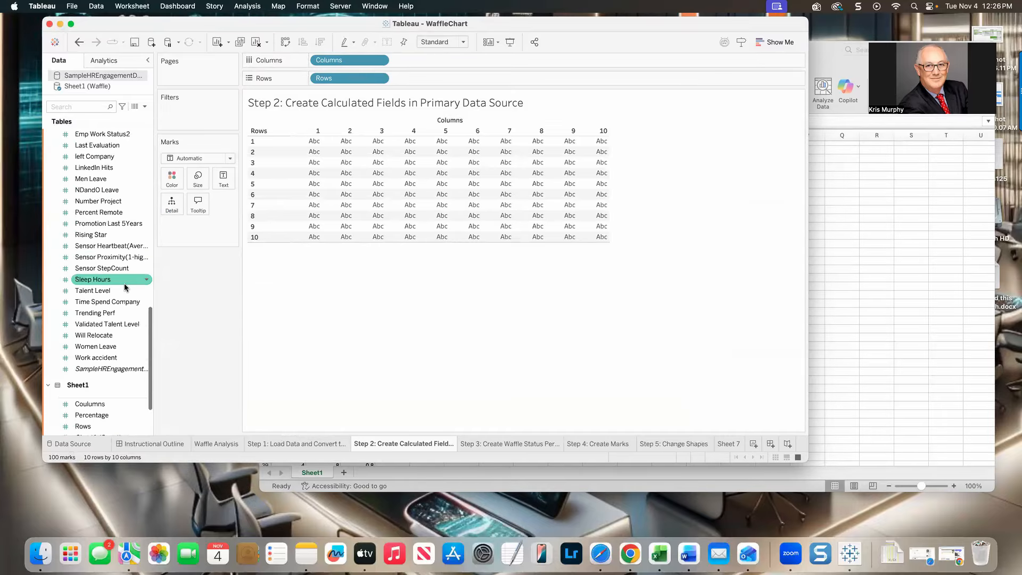
scroll(125, 287, up, 3)
scroll(125, 287, down, 10)
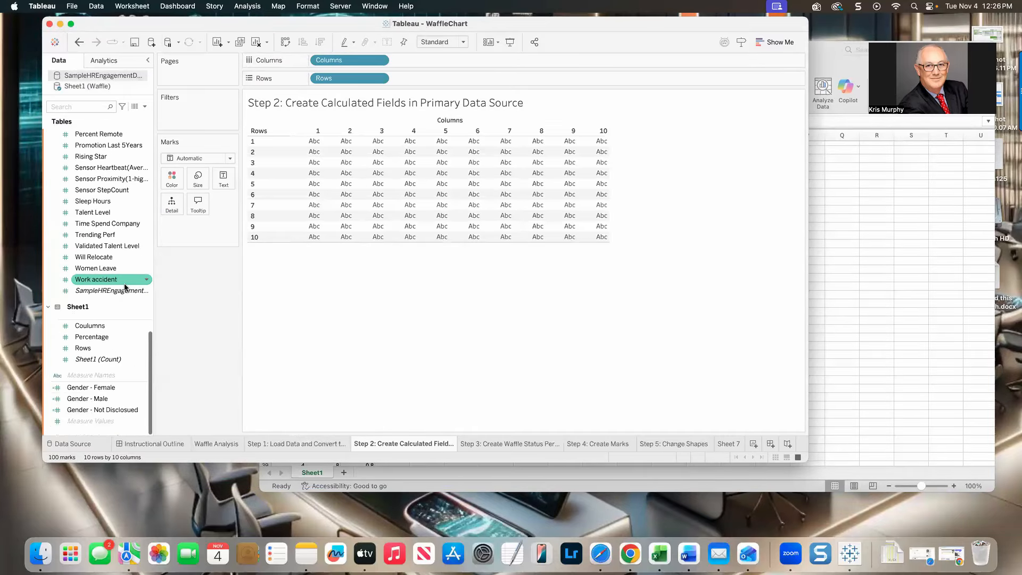
click(104, 388)
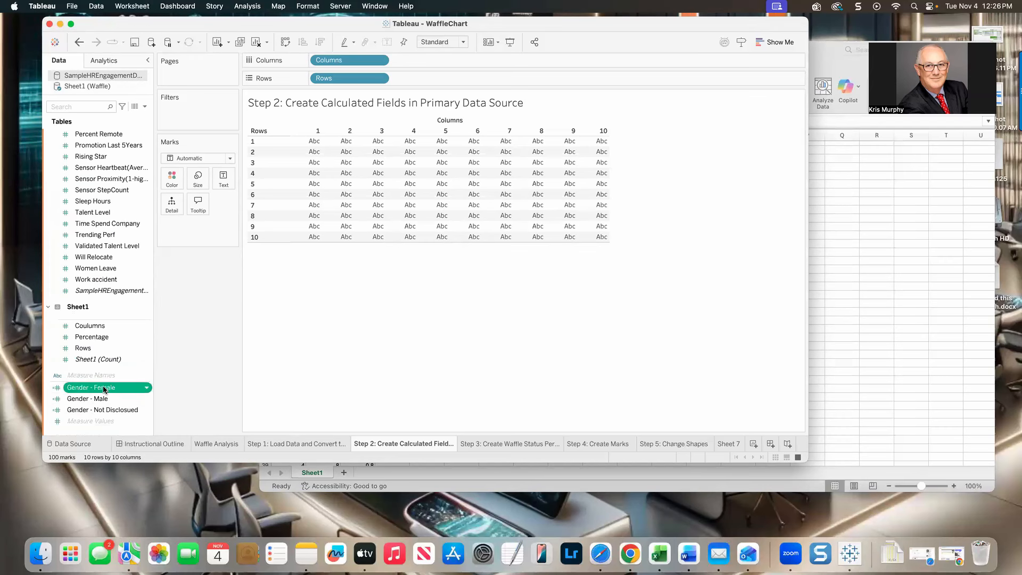
click(111, 398)
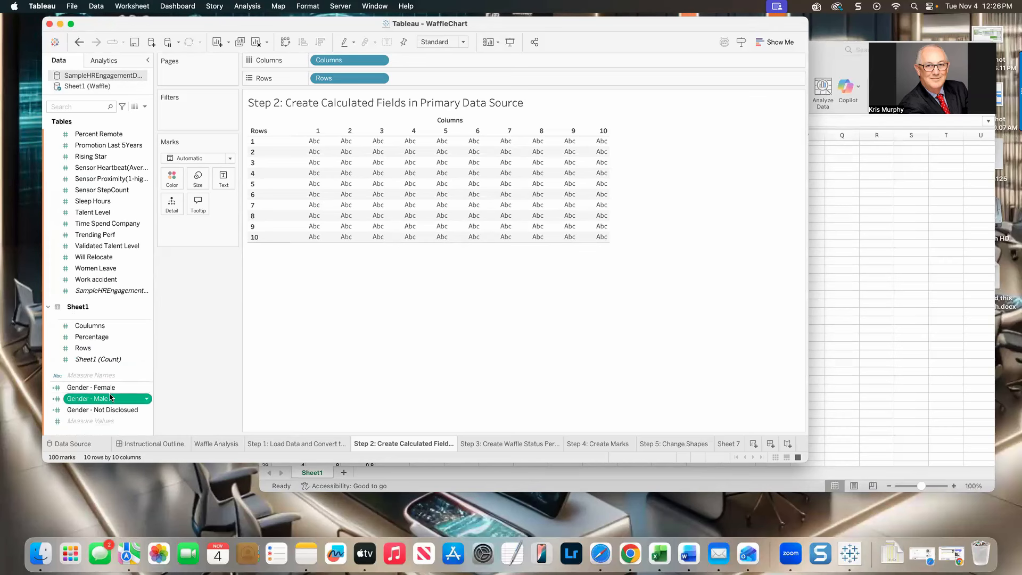
click(146, 400)
click(237, 232)
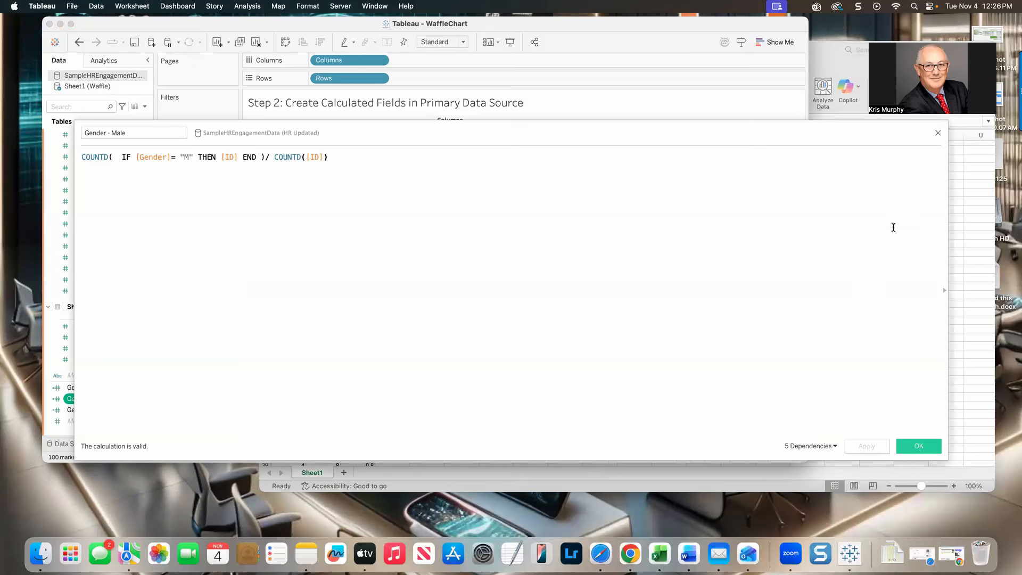
click(938, 133)
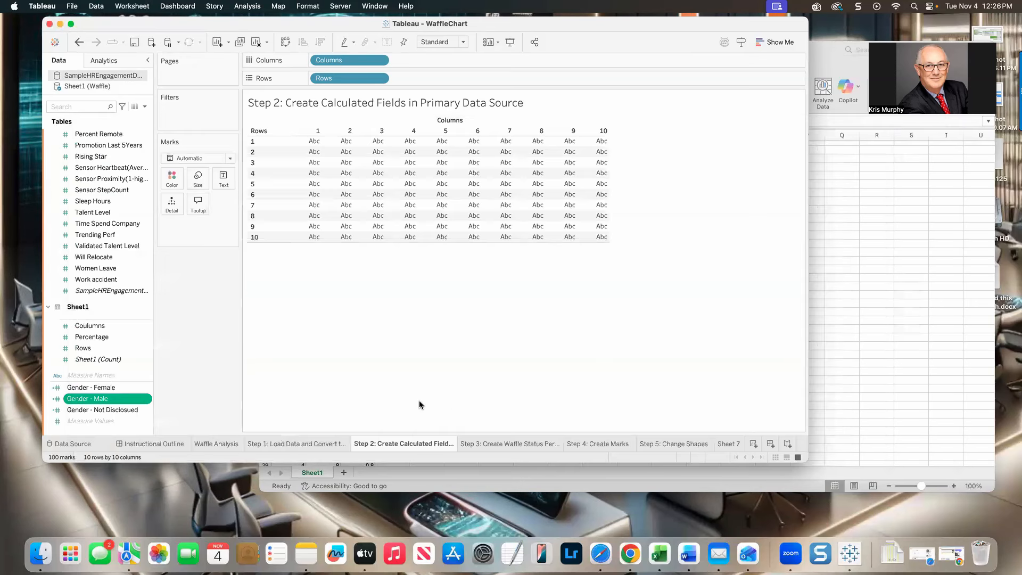
- Duplicate the Gender - Male calculated field and change the copy's gender condition to "F"
right_click(121, 402)
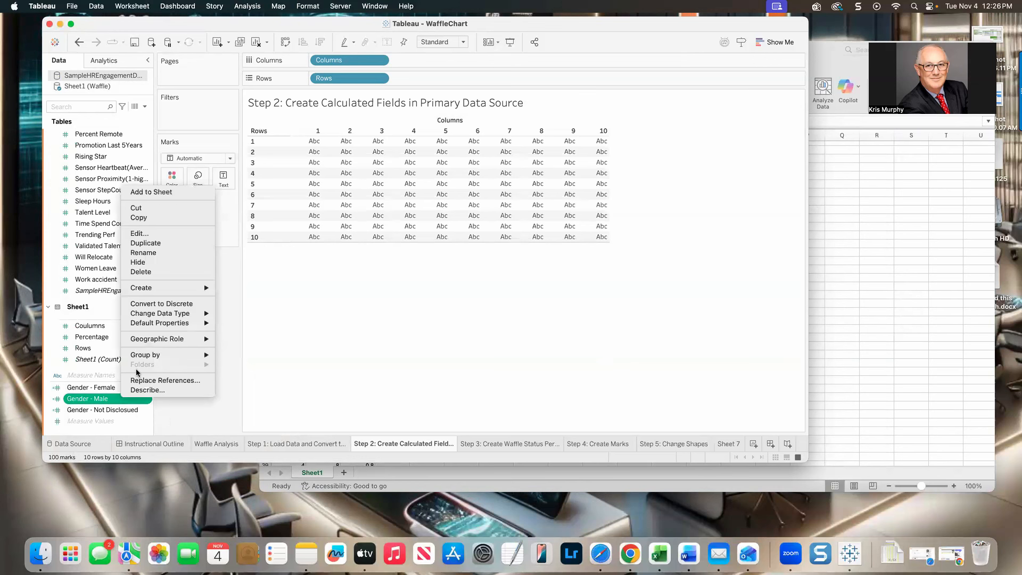
click(159, 242)
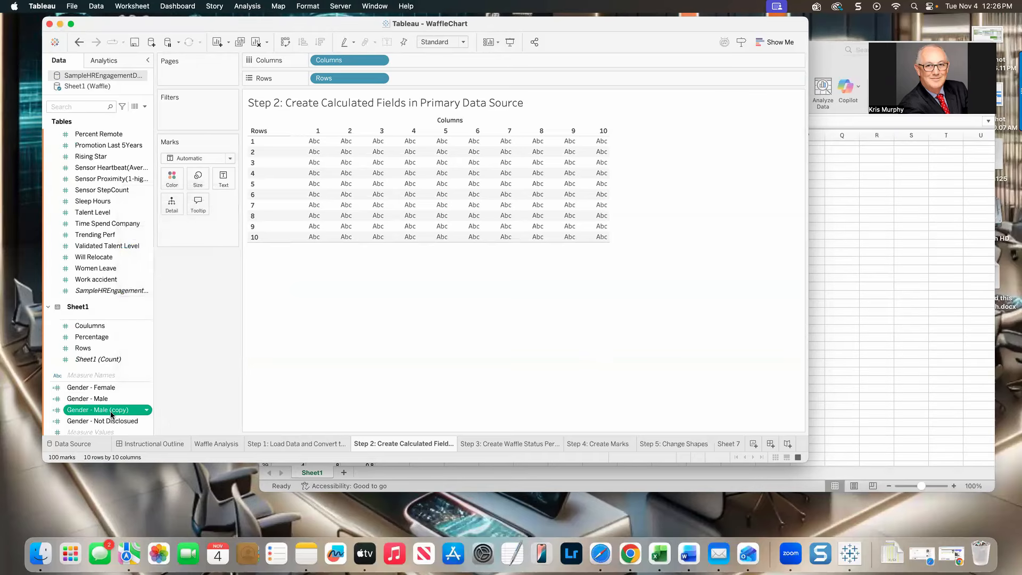
click(145, 410)
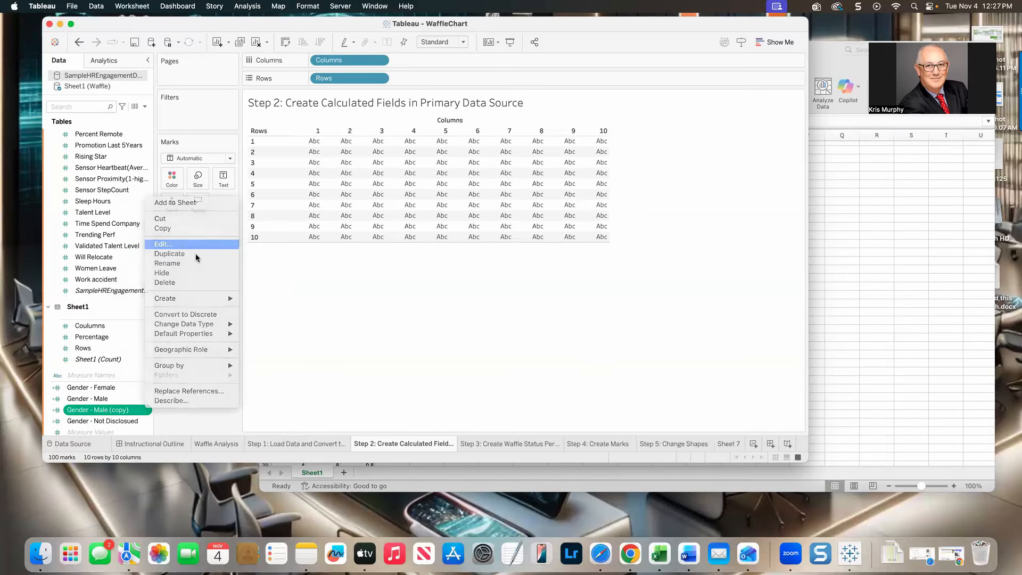
click(175, 244)
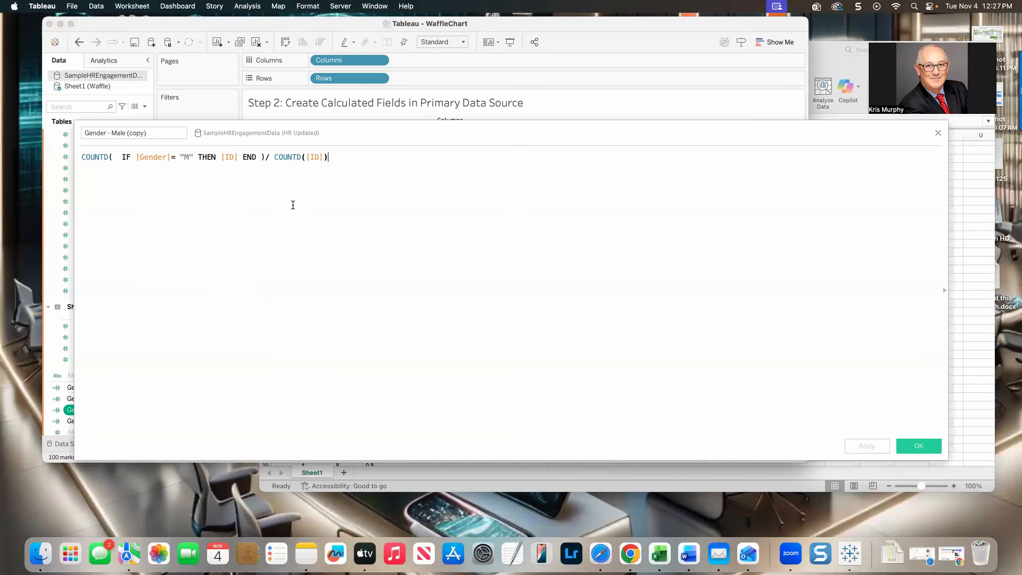
click(190, 153)
key(BackSpace)
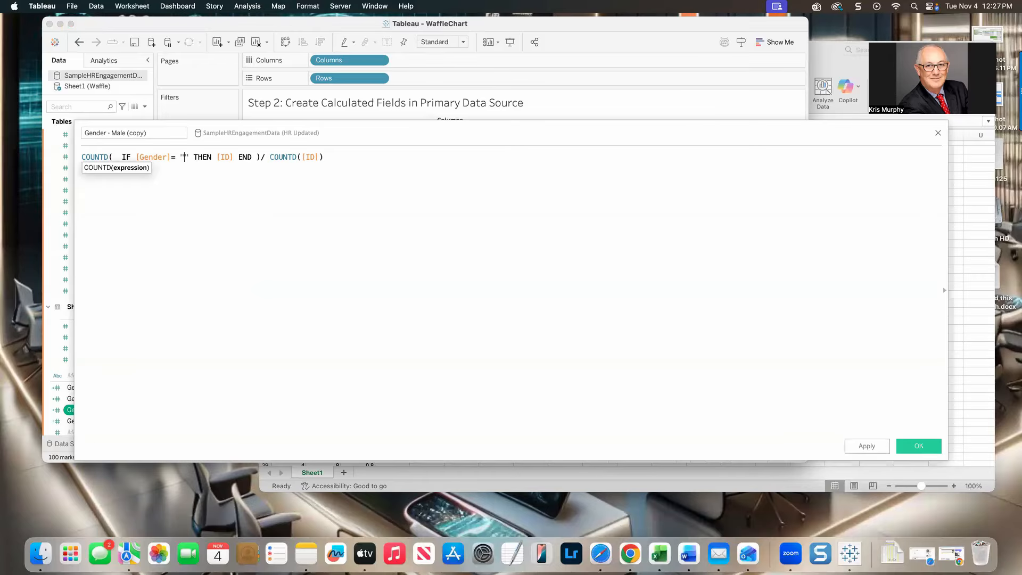
text(F)
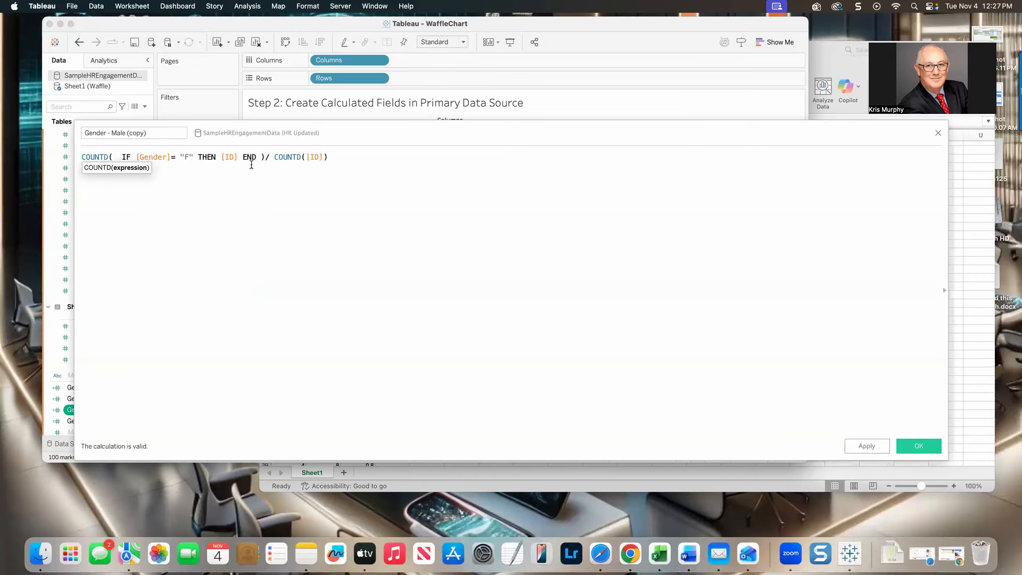
click(289, 222)
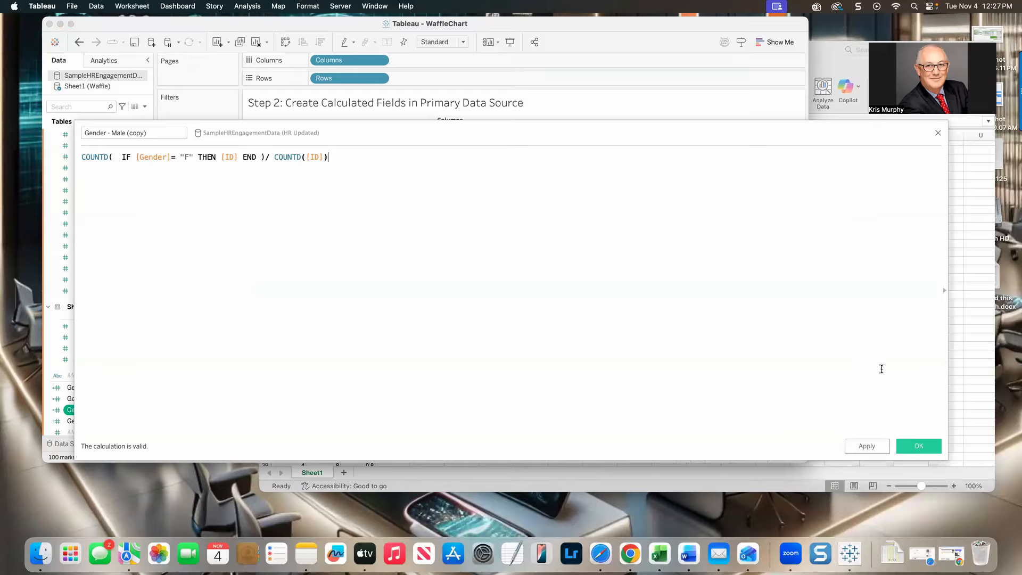
- Name the duplicated calculated field Gender - Femake2 and save it
click(168, 132)
text(Femal)
click(904, 442)
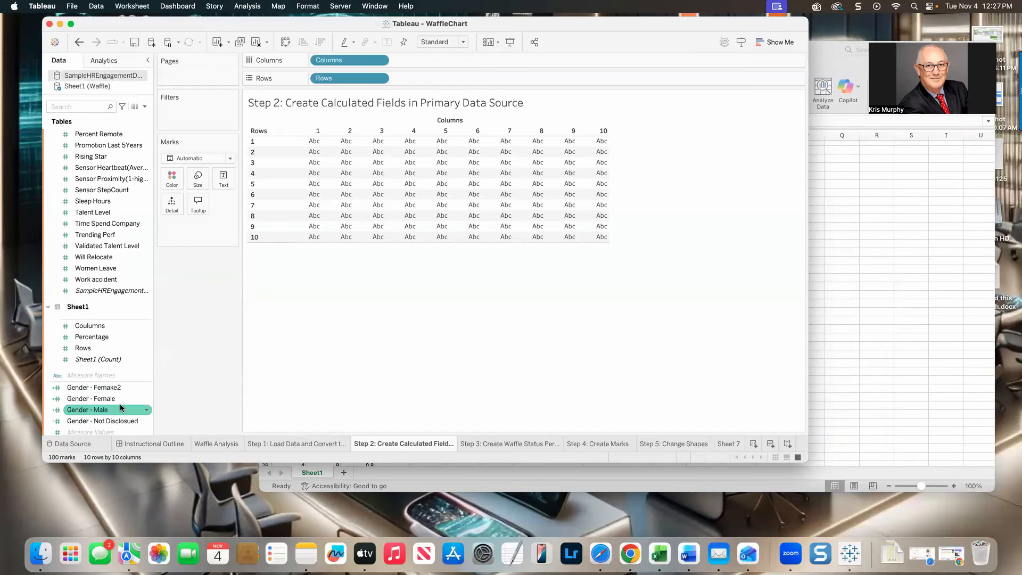
- Examine the name and formula of the Gender - Not Disclosued calculated field, leaving it unedited
scroll(122, 409, down, 1)
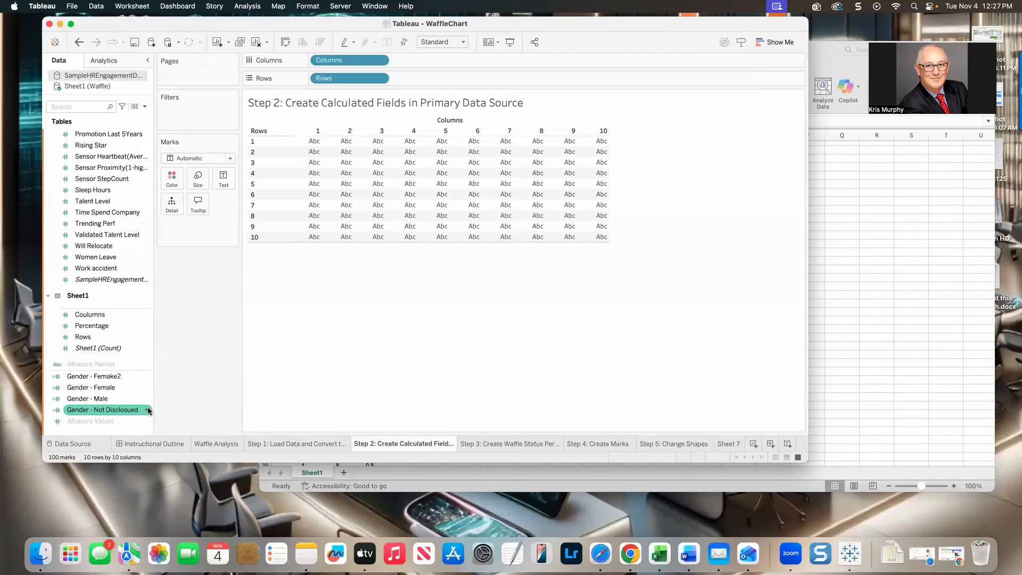
click(147, 410)
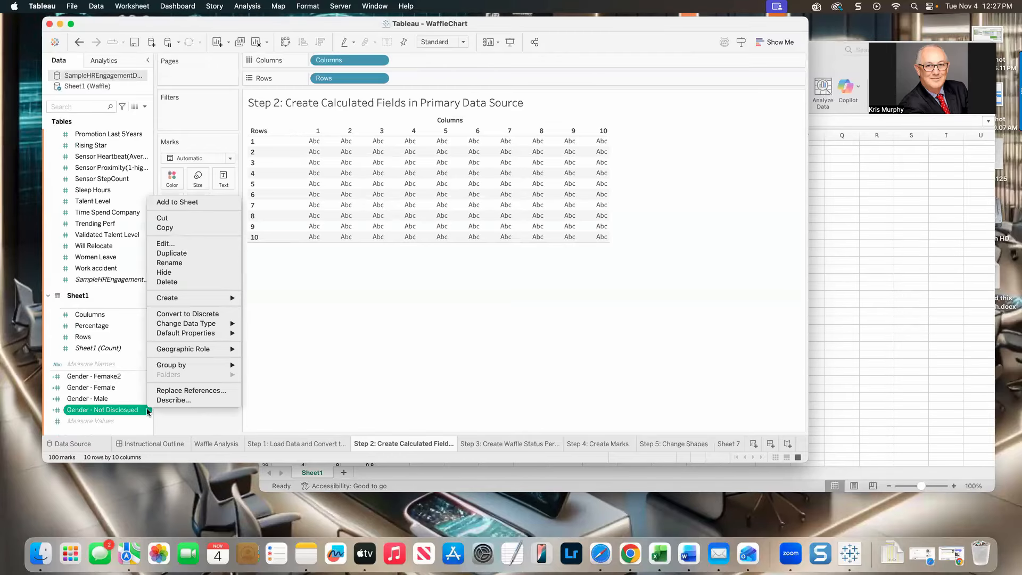
click(190, 245)
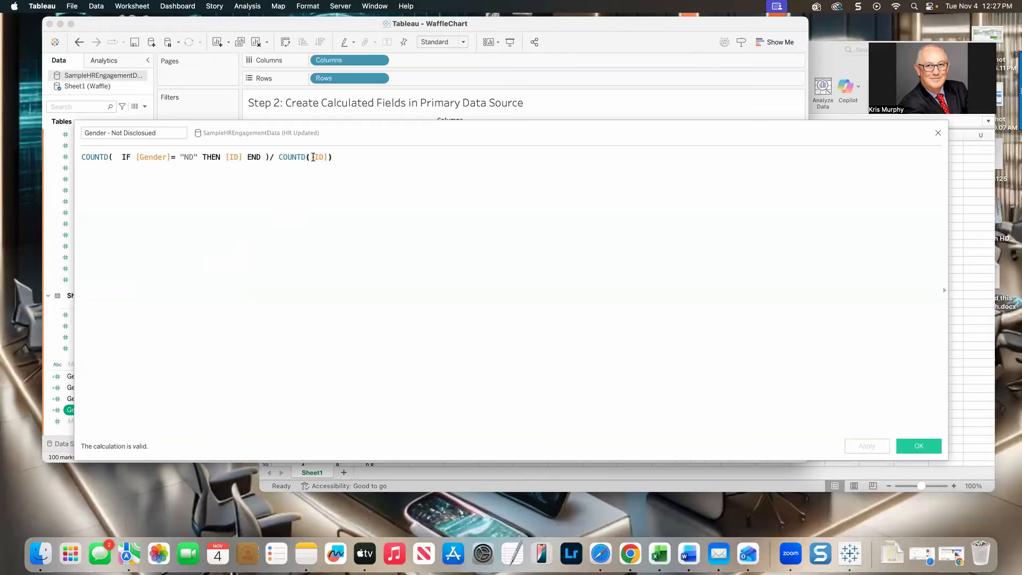
click(116, 133)
click(904, 445)
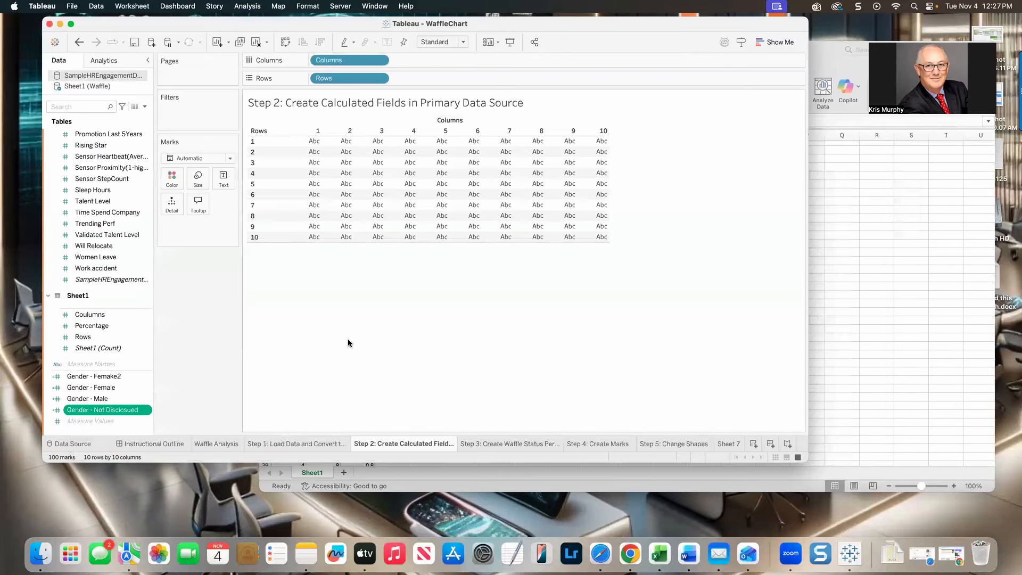
- Delete the duplicate Gender - Femake2 calculated field from the HR engagement data source
super+click(106, 399)
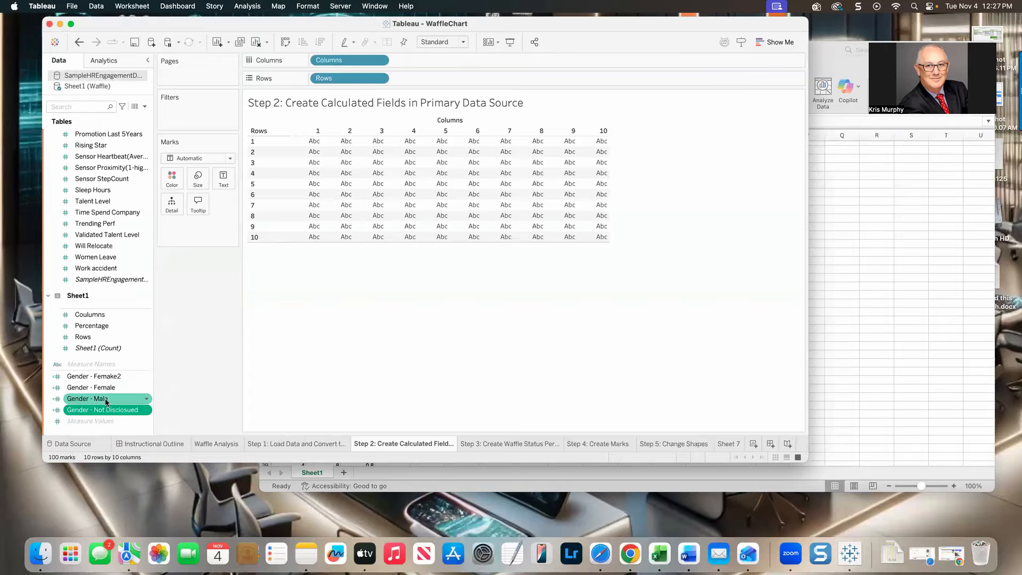
click(117, 376)
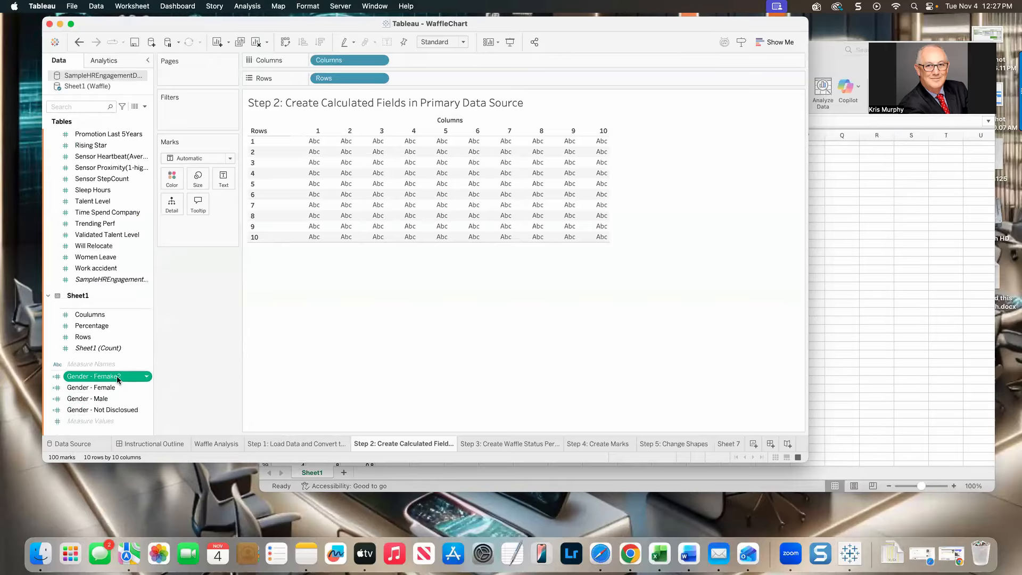
right_click(117, 376)
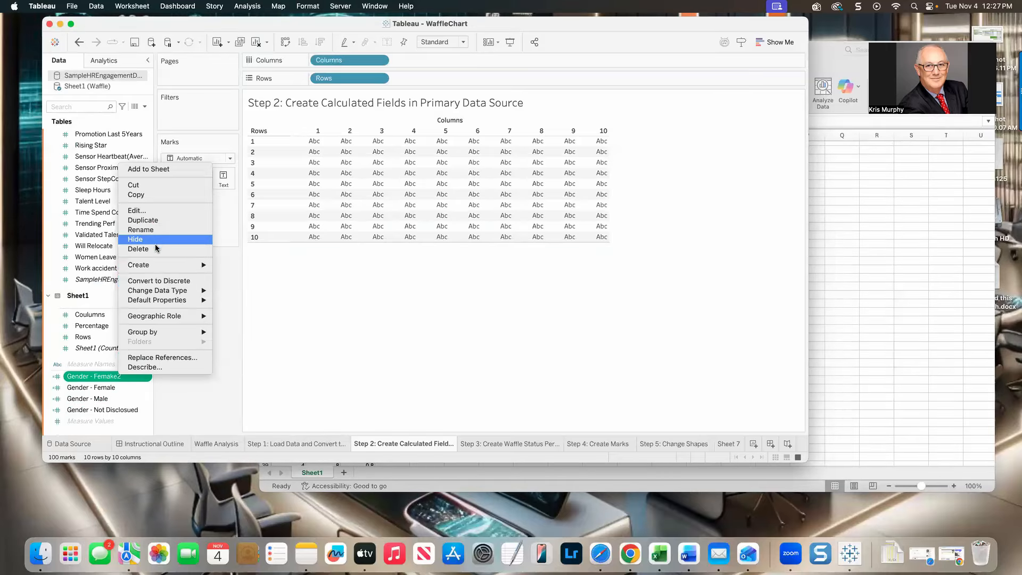
click(138, 249)
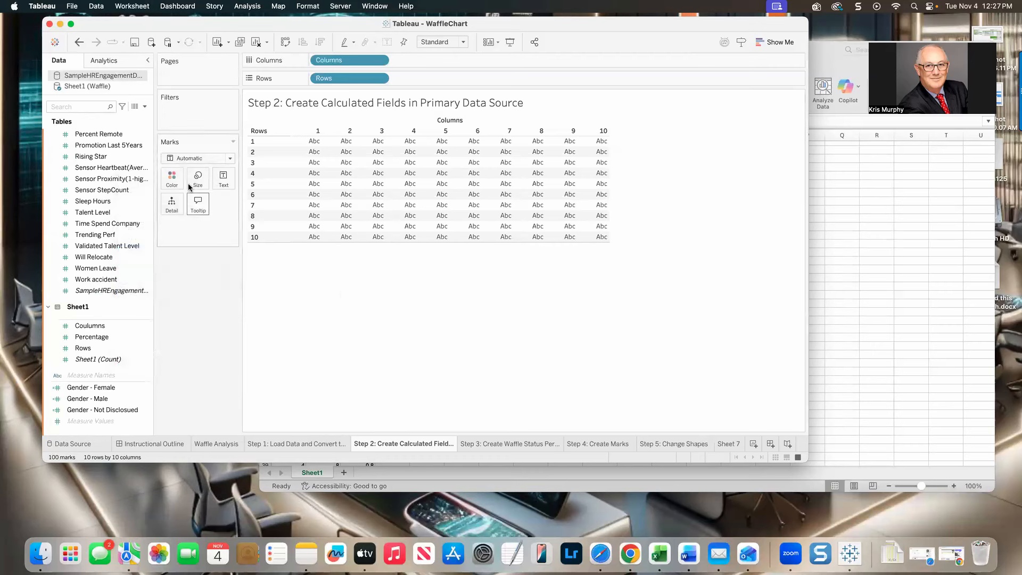
- Switch to the Sheet1 (Waffle) data source and open the "Step 3: Create Waffle Status Percentage Calc" worksheet
click(84, 86)
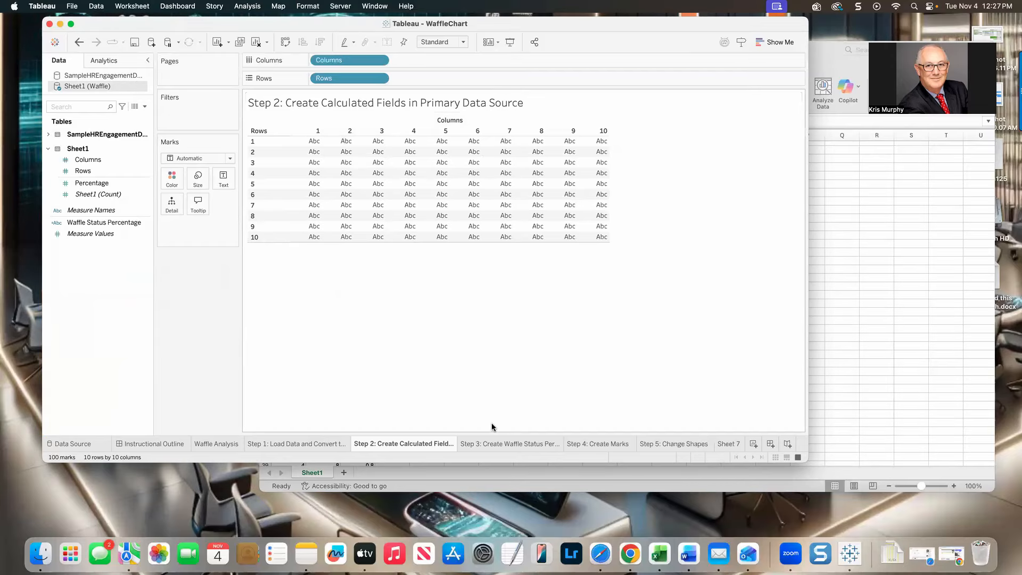
click(480, 442)
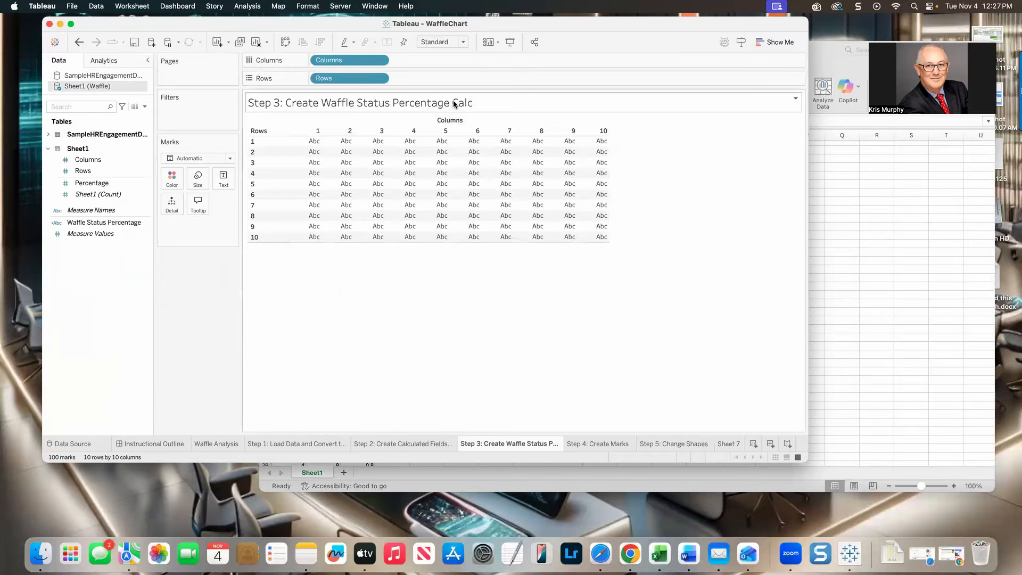
click(128, 223)
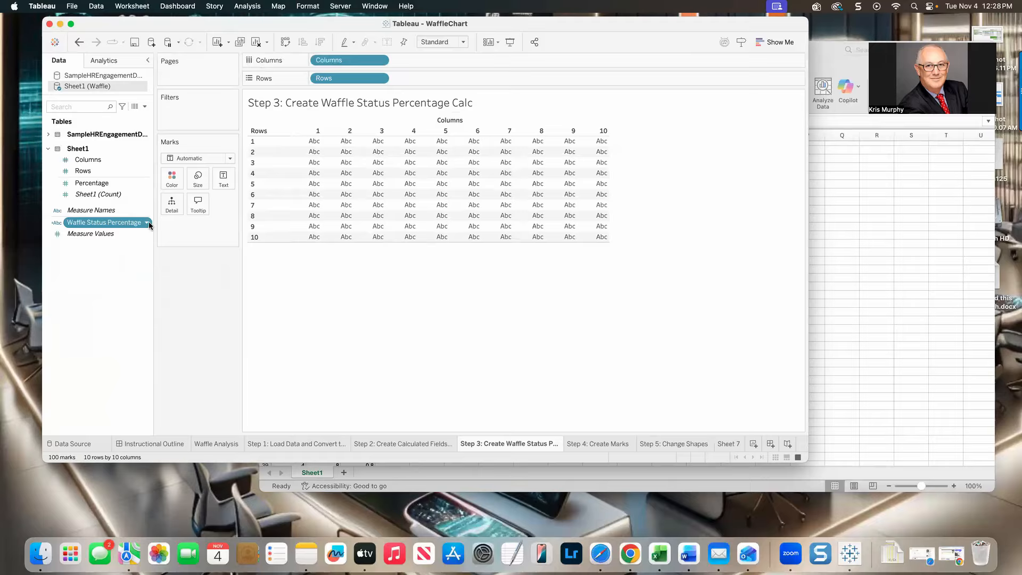
click(147, 223)
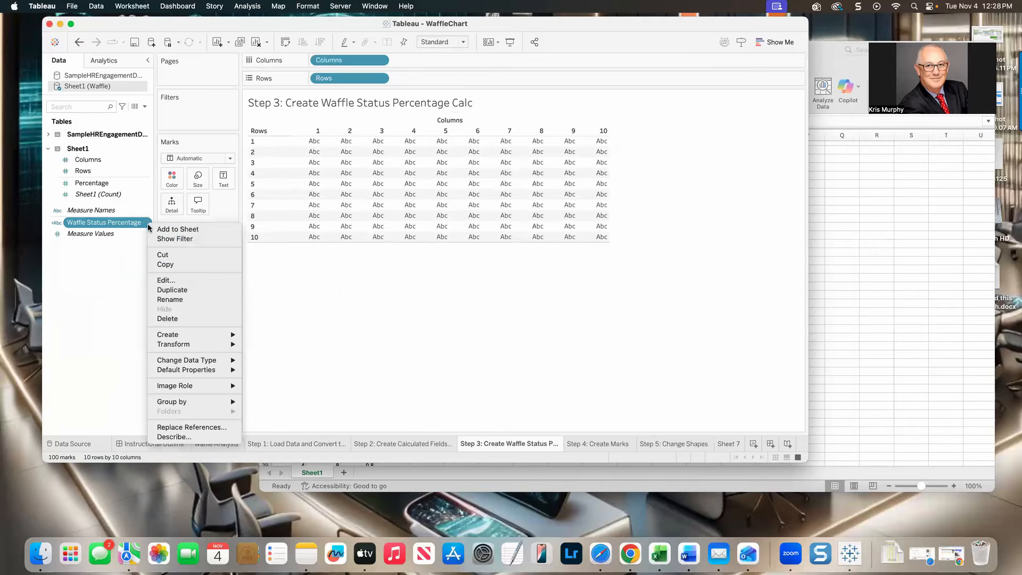
click(98, 259)
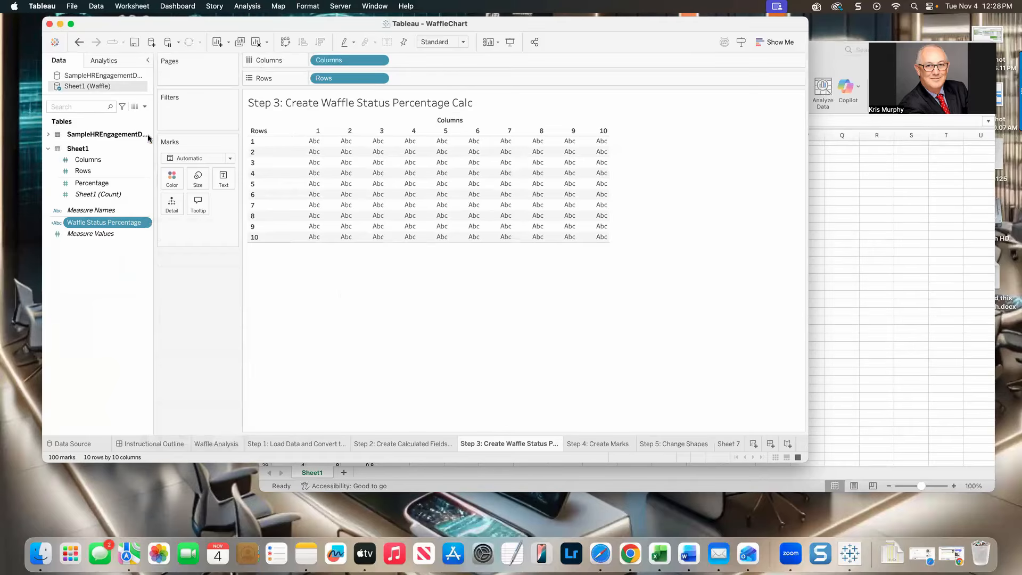
click(145, 107)
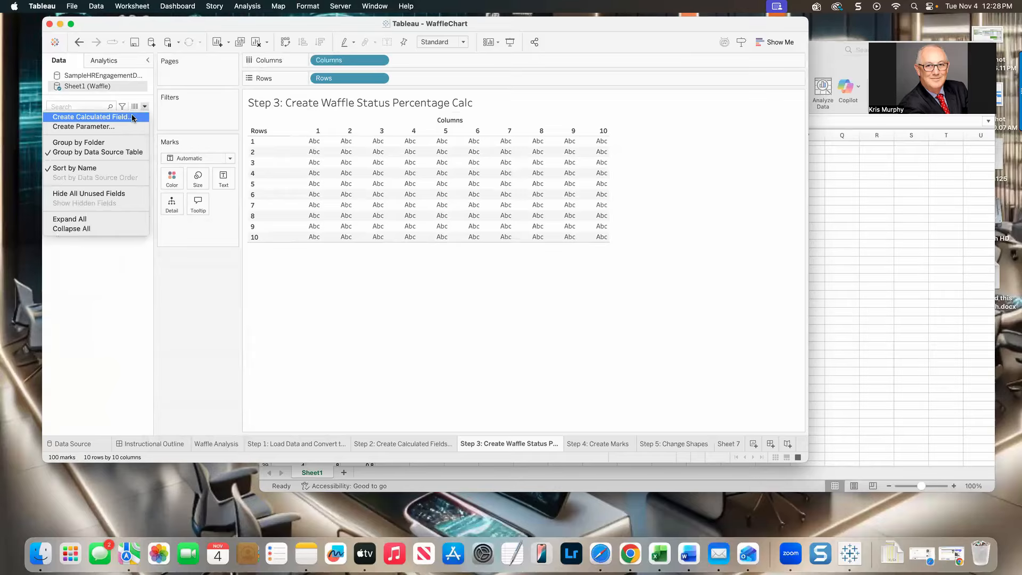
click(107, 118)
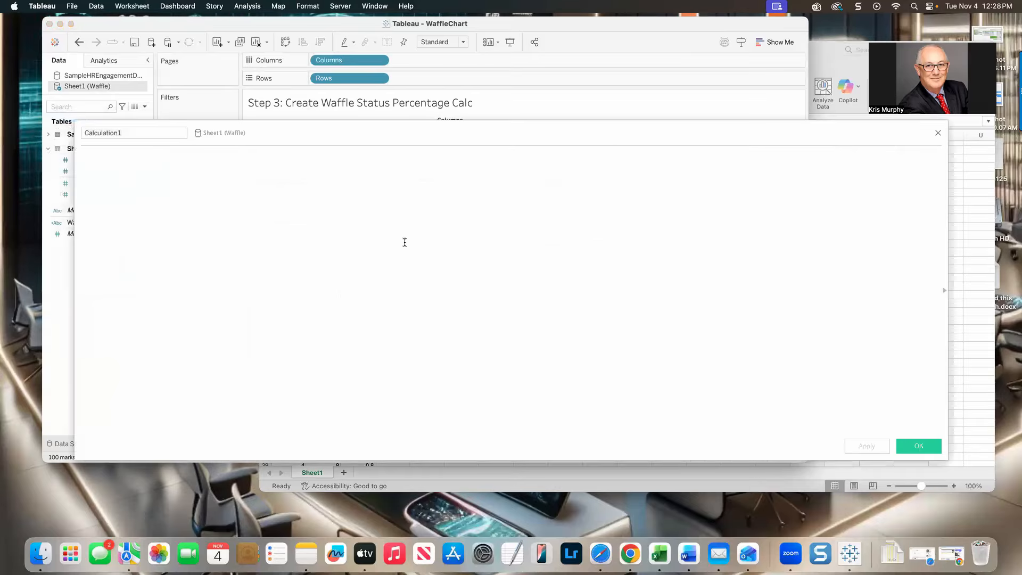
click(938, 133)
- Open the Waffle Status Percentage calculated field for editing and examine its IF/ELSEIF formula
click(141, 222)
right_click(147, 223)
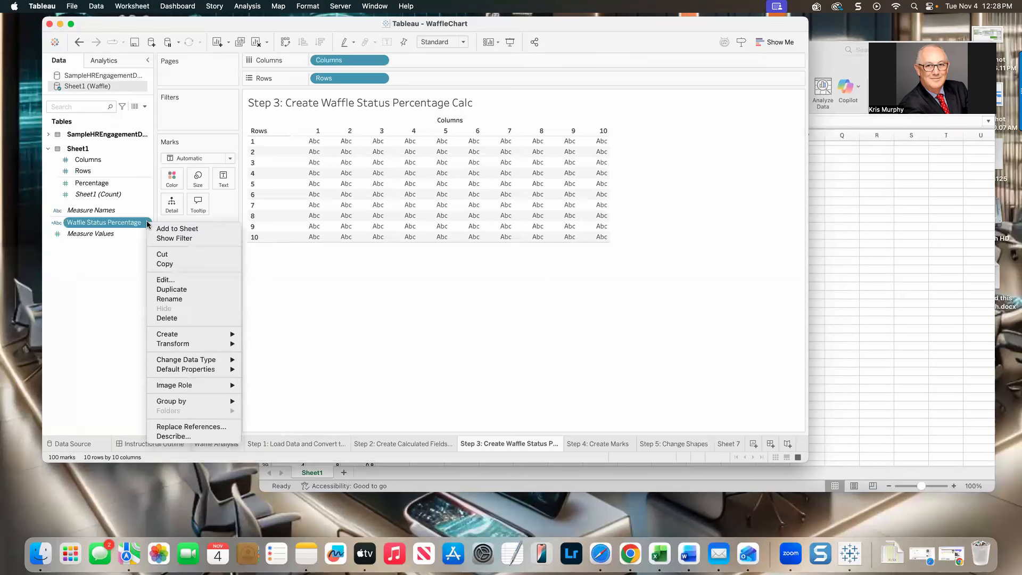
click(183, 282)
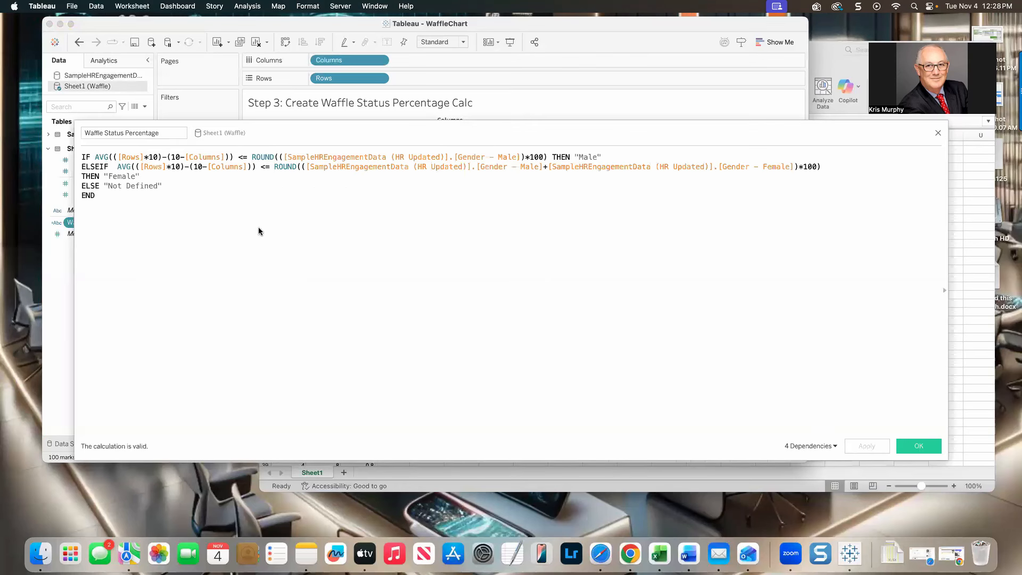
- Remove the Gender - Male field reference from the ROUND expression in the formula's first IF line
key(Return)
key(BackSpace)
key(BackSpace)
key(BackSpace)
key(BackSpace)
key(BackSpace)
key(BackSpace)
key(BackSpace)
key(BackSpace)
key(BackSpace)
key(BackSpace)
key(BackSpace)
key(BackSpace)
key(BackSpace)
key(BackSpace)
key(BackSpace)
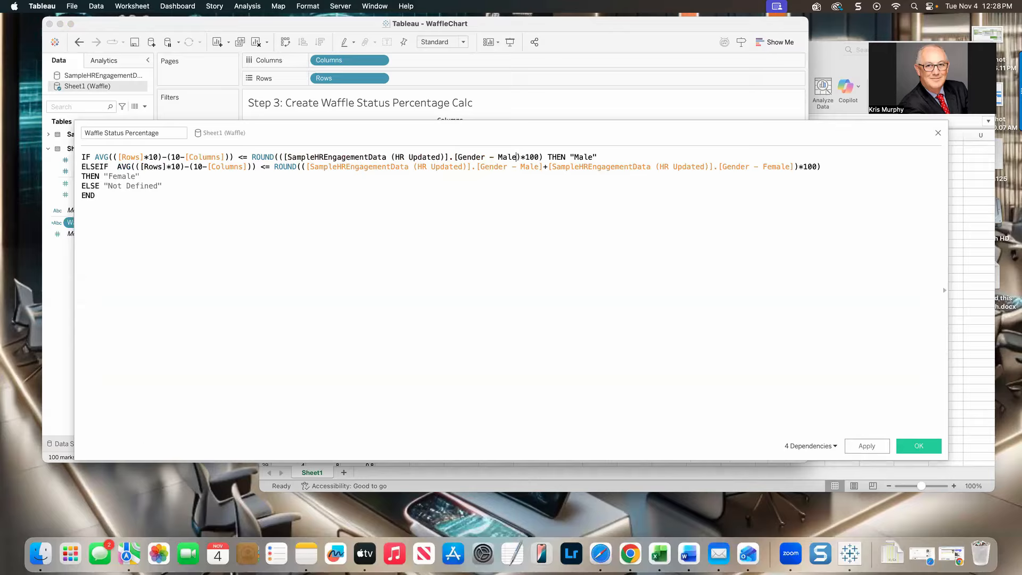
key(BackSpace)
key(BackSpace)
key(BackSpace)
key(BackSpace)
key(BackSpace)
key(BackSpace)
key(BackSpace)
key(BackSpace)
key(BackSpace)
key(BackSpace)
key(BackSpace)
key(BackSpace)
key(BackSpace)
key(BackSpace)
key(BackSpace)
key(BackSpace)
key(BackSpace)
key(BackSpace)
key(BackSpace)
key(BackSpace)
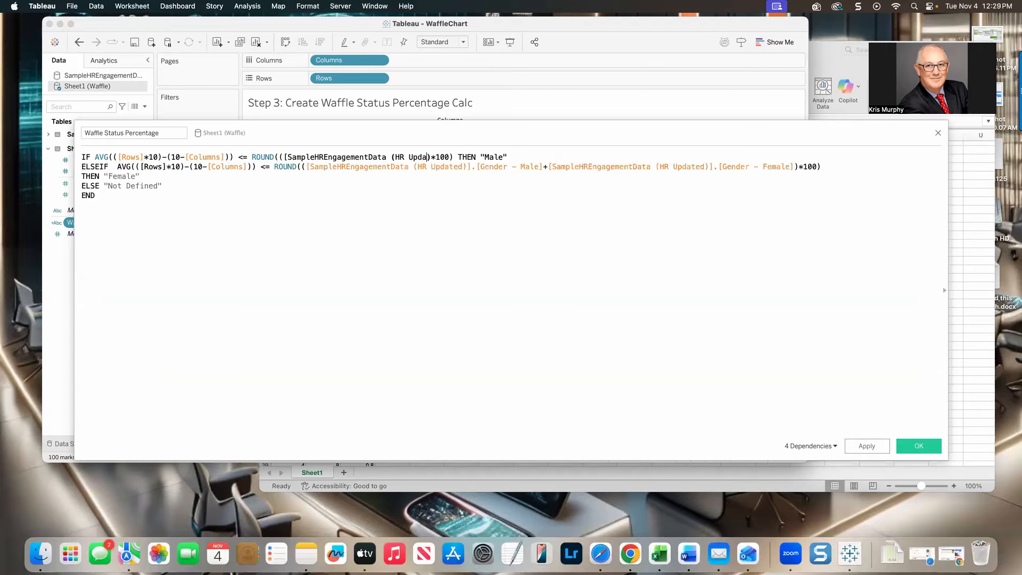
key(BackSpace)
key(BackSpace)
key(BackSpace)
key(BackSpace)
key(BackSpace)
key(BackSpace)
key(BackSpace)
key(BackSpace)
key(BackSpace)
key(BackSpace)
key(BackSpace)
key(BackSpace)
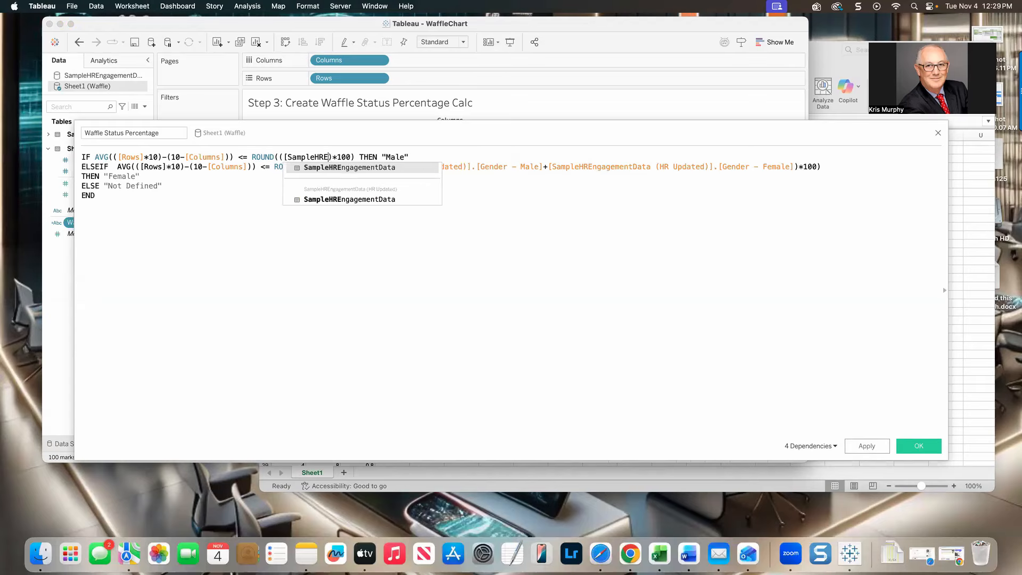
key(BackSpace)
key(BackSpace)
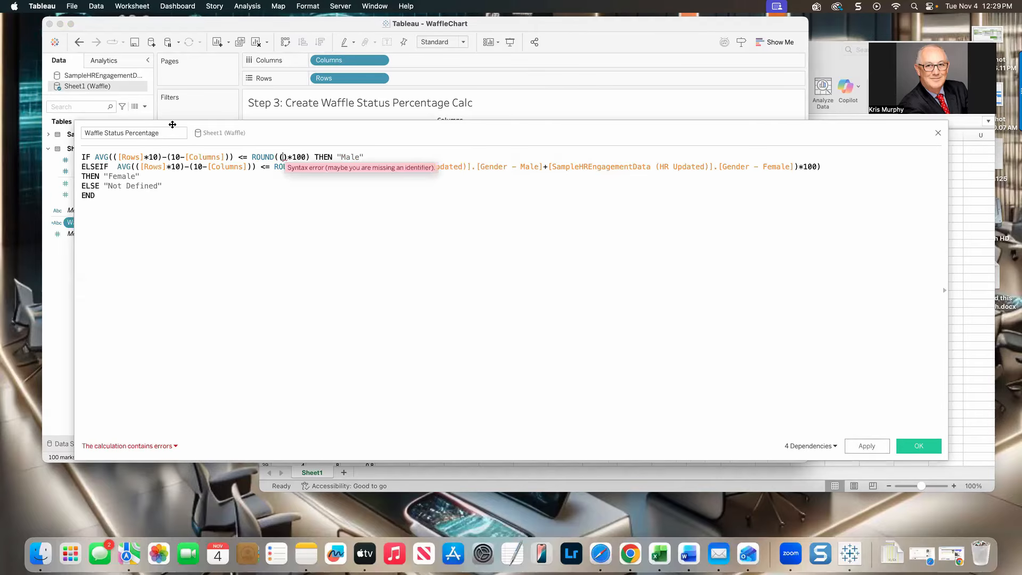
- Insert Gender - Male from the SampleHREngagementData (HR Updated) source into the empty parentheses of the first ROUND expression
click(99, 75)
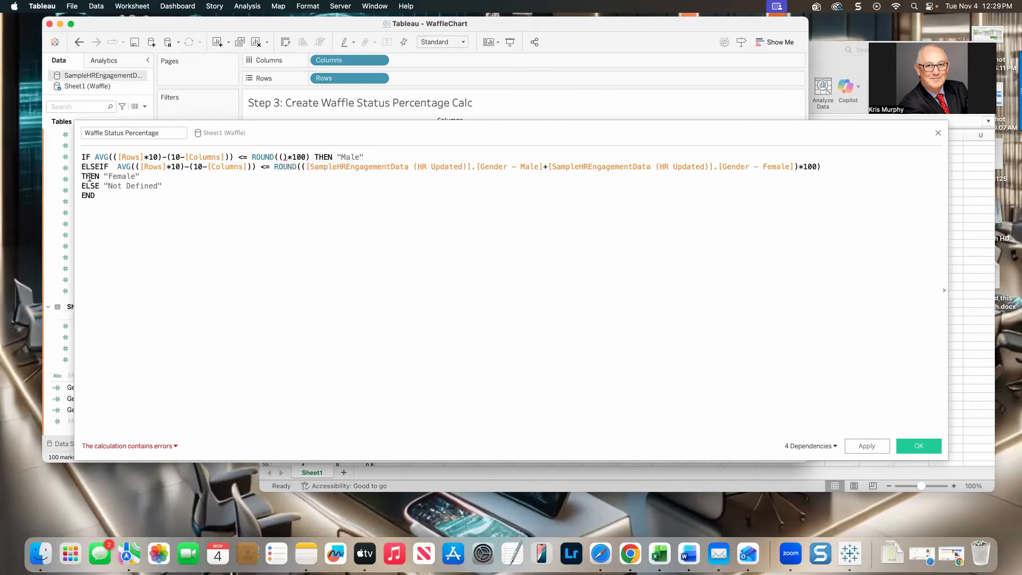
drag(266, 130, 348, 115)
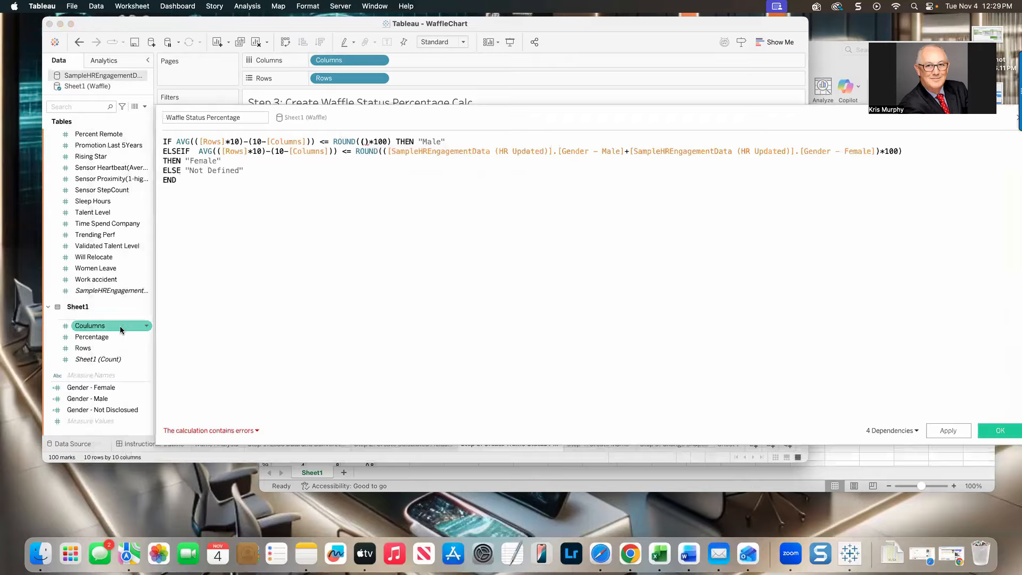
click(91, 391)
drag(91, 395, 402, 145)
mouse_move(363, 151)
mouse_down()
mouse_move(380, 146)
mouse_move(191, 159)
mouse_move(365, 154)
mouse_up()
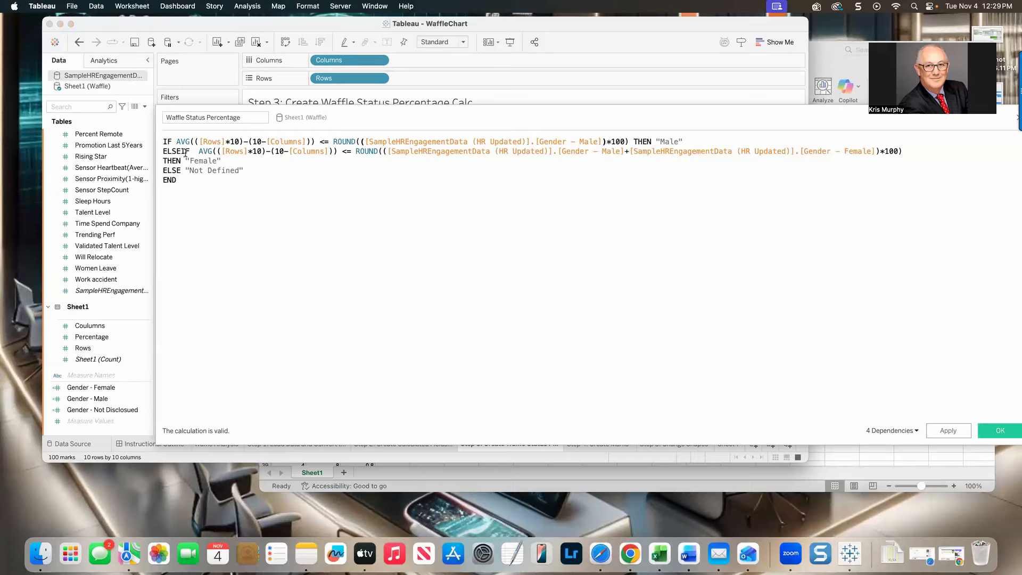
drag(164, 140, 689, 137)
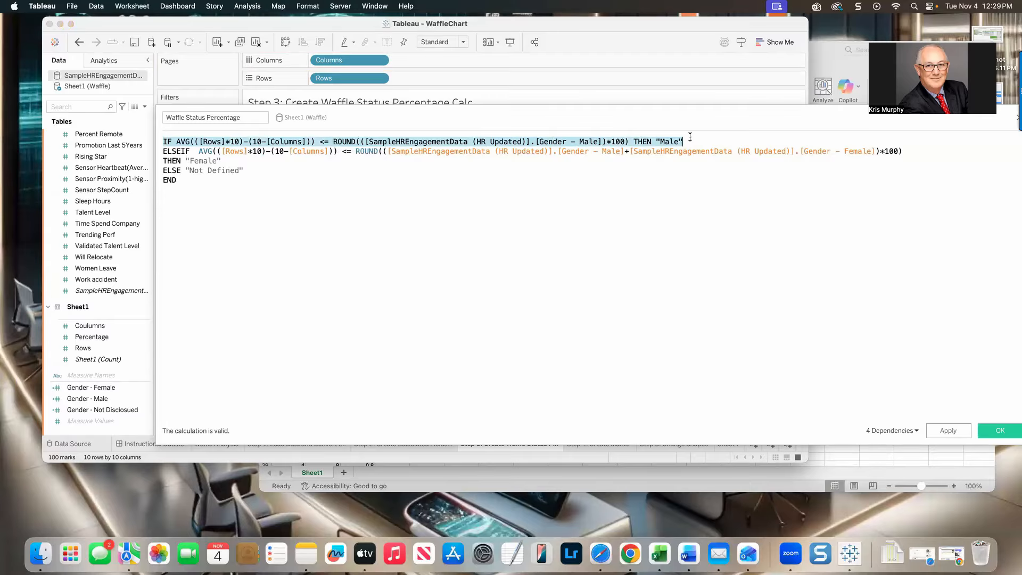
click(689, 137)
key(Return)
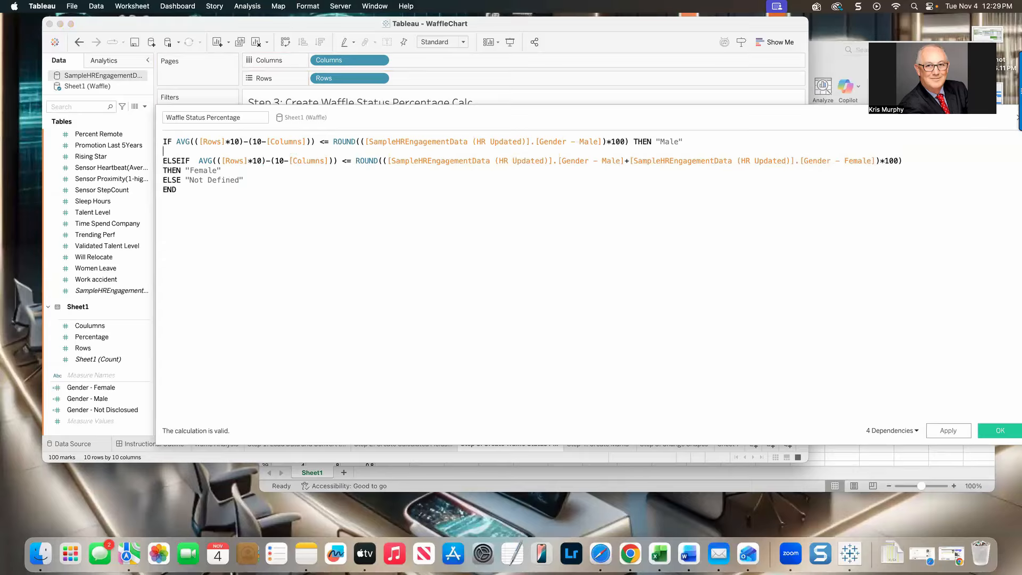
text(Step 5: Change Shapes)
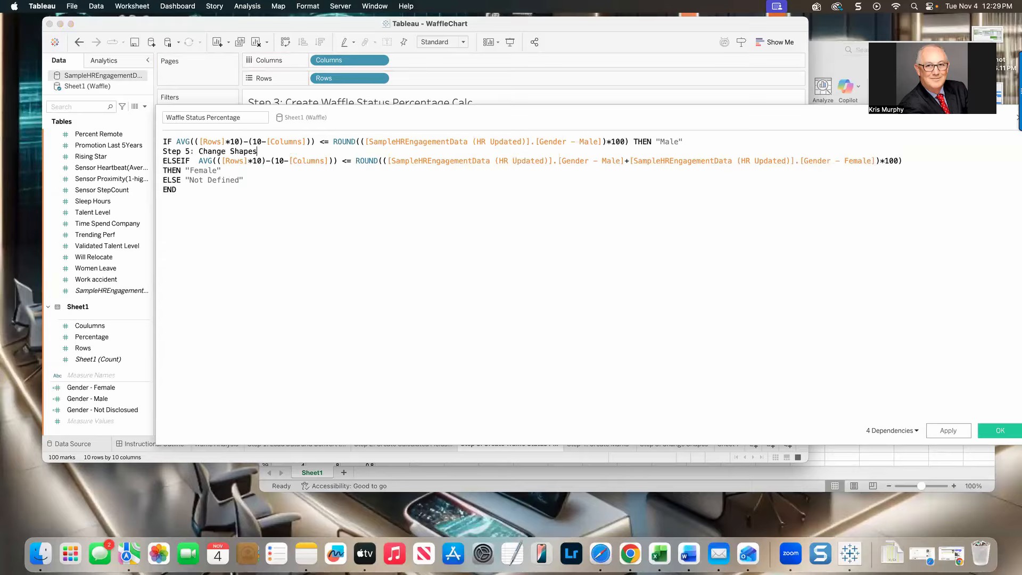
key(shift+Left)
key(shift+Left)
key(shift+Left)
key(shift+Left)
key(shift+Left)
key(shift+Left)
key(shift+Left)
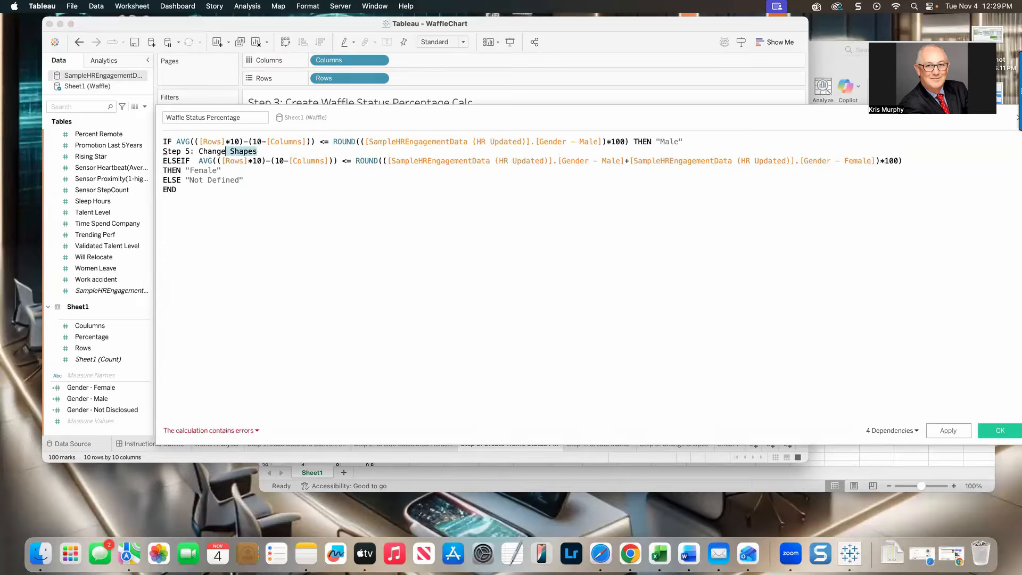
key(shift+Left)
key(shift+Left)
key(shift+Left)
key(shift+Left)
key(shift+Left)
key(shift+Left)
key(shift+Left)
key(shift+Left)
key(shift+Left)
key(shift+Left)
key(shift+Left)
key(shift+Left)
key(shift+Left)
key(shift+Left)
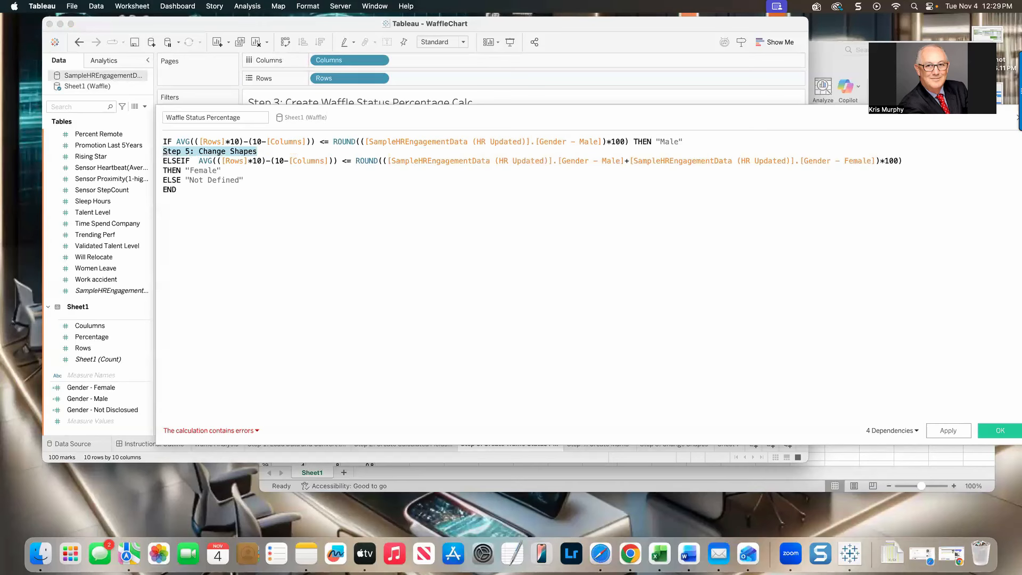
key(BackSpace)
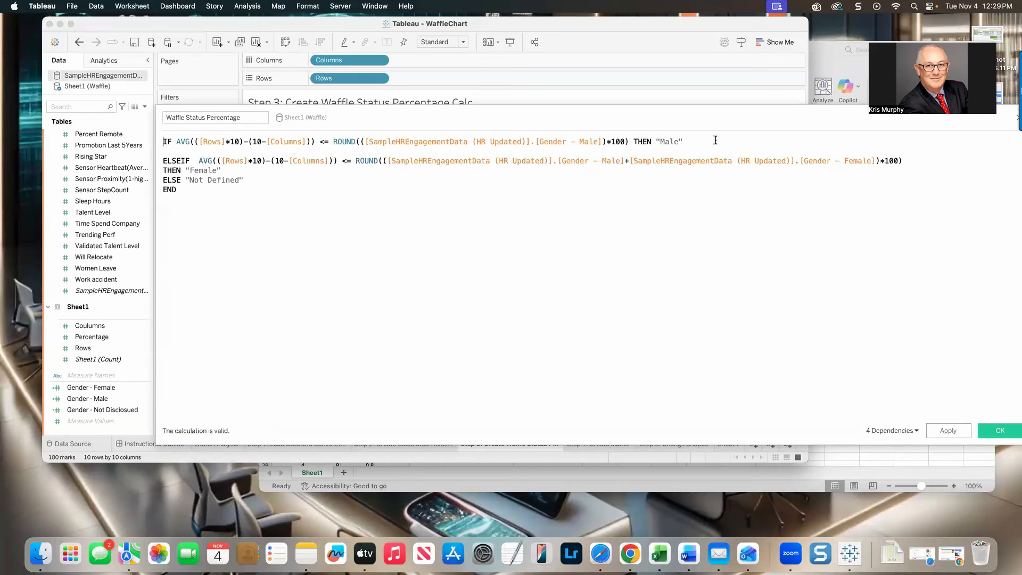
- Copy the "Male" IF line onto the blank line below it and change the copy's IF to ELSEIF
triple_click(711, 139)
key(super+c)
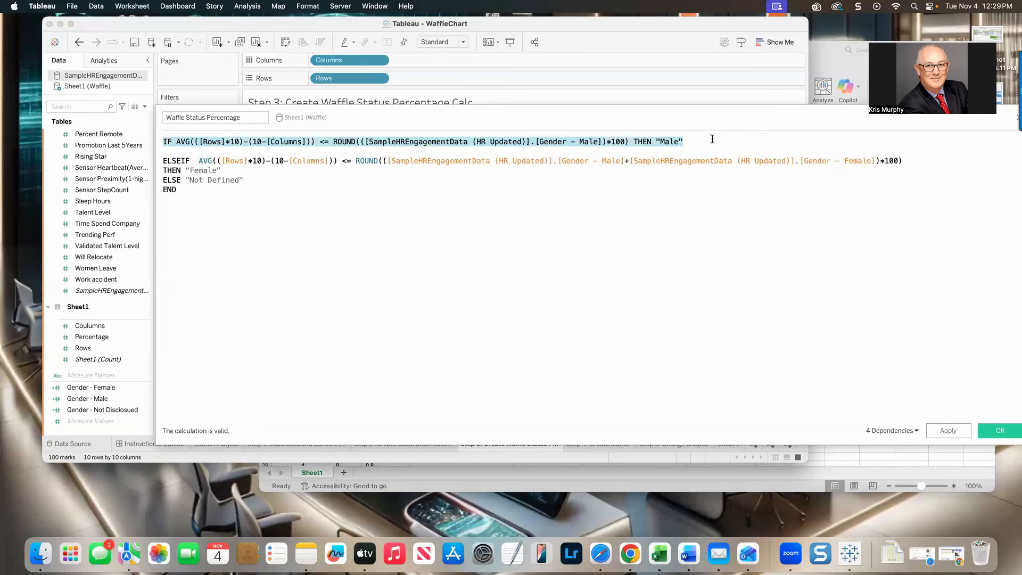
key(Right)
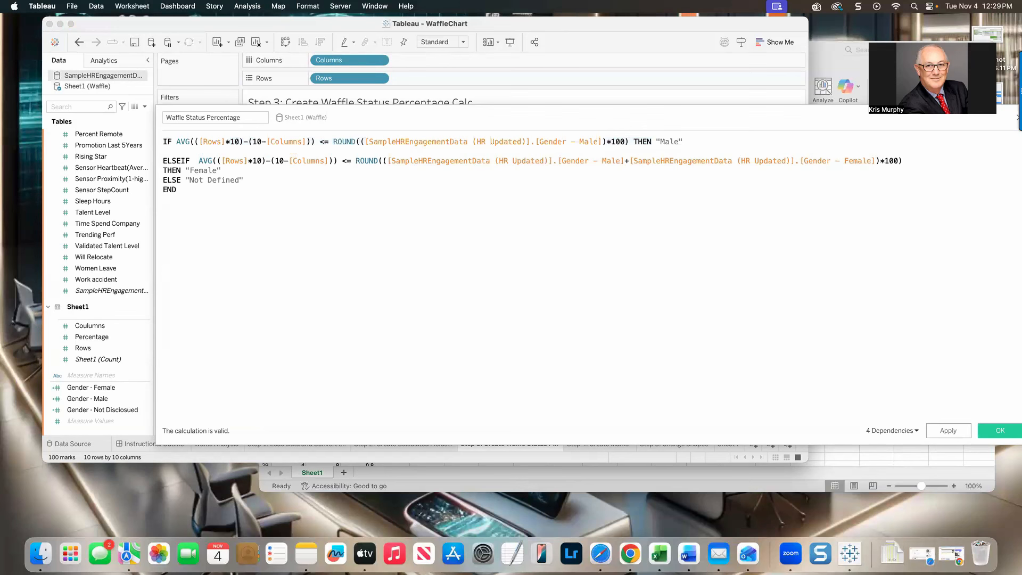
key(super+v)
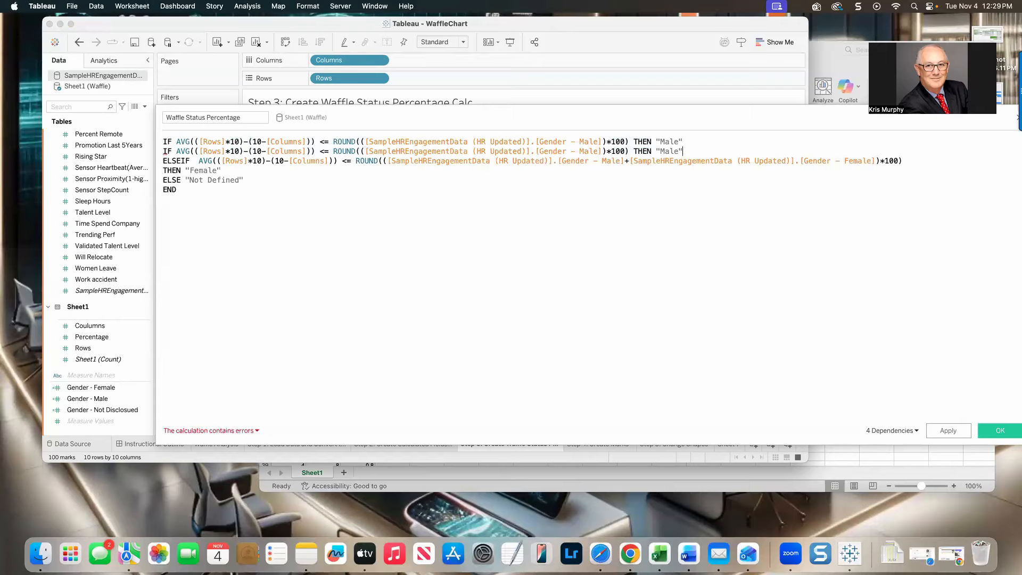
click(164, 151)
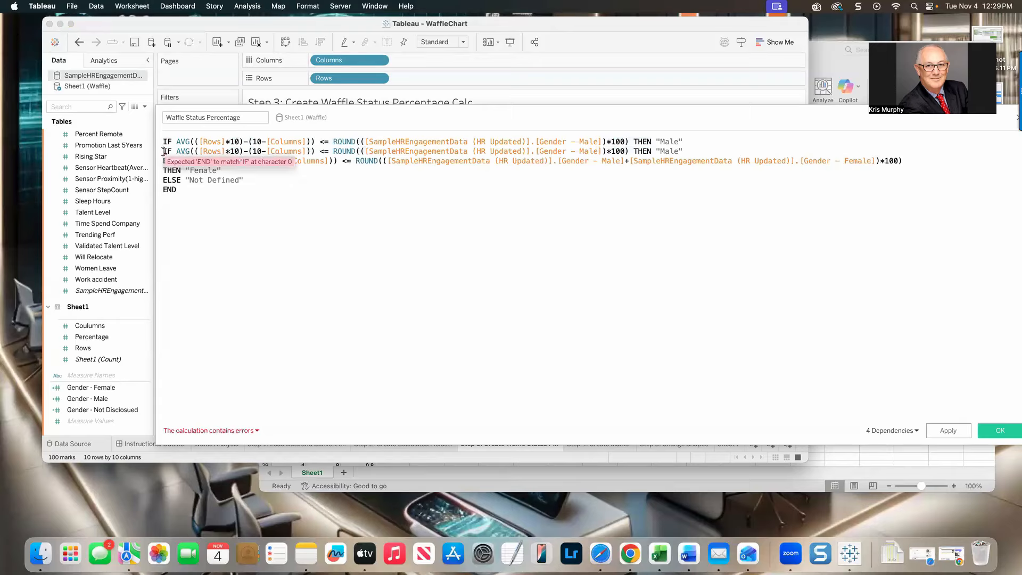
text(els)
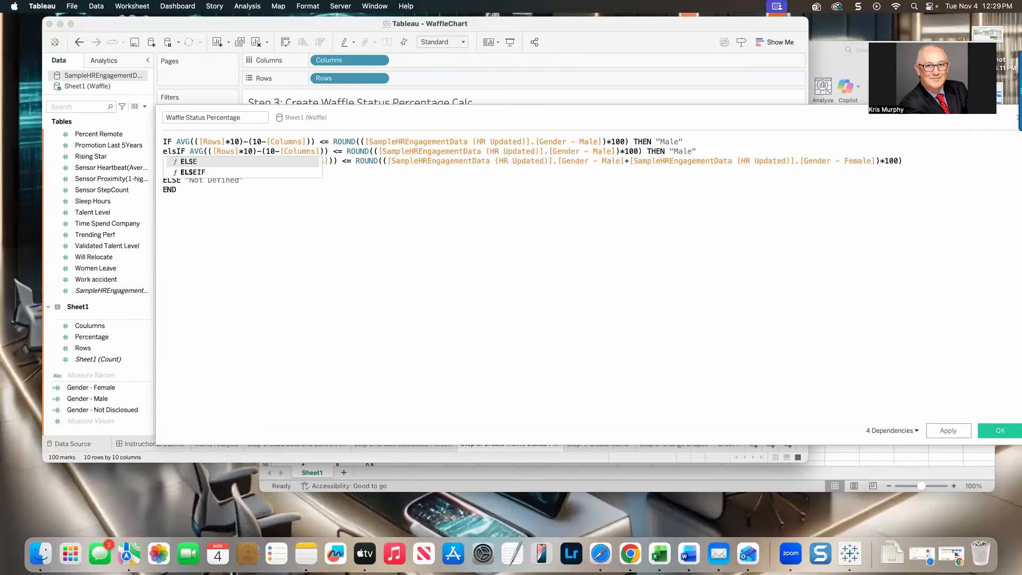
text(e)
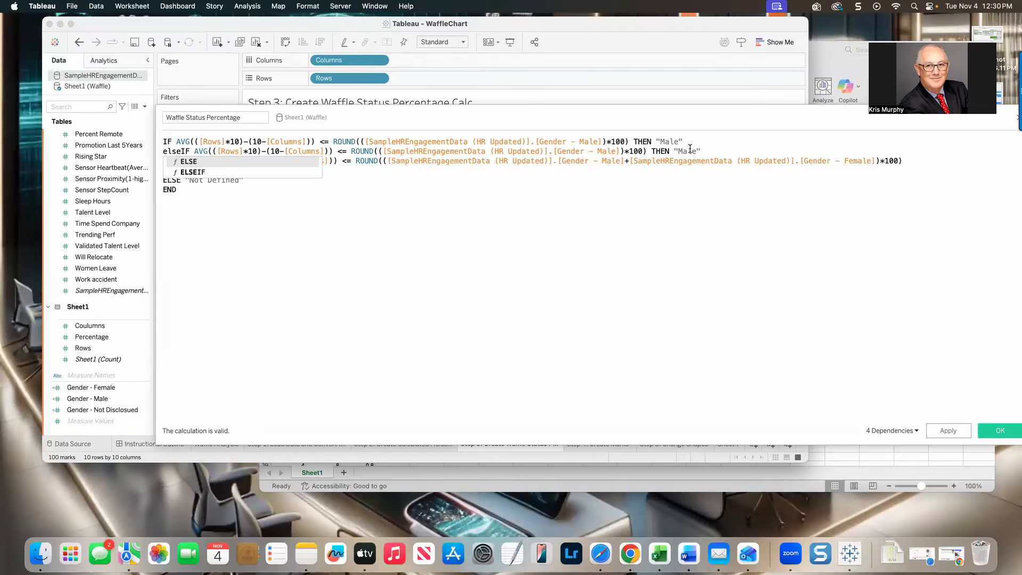
- Delete the copied ELSEIF "Male" line and the blank line it leaves in the formula
drag(705, 152, 145, 146)
key(BackSpace)
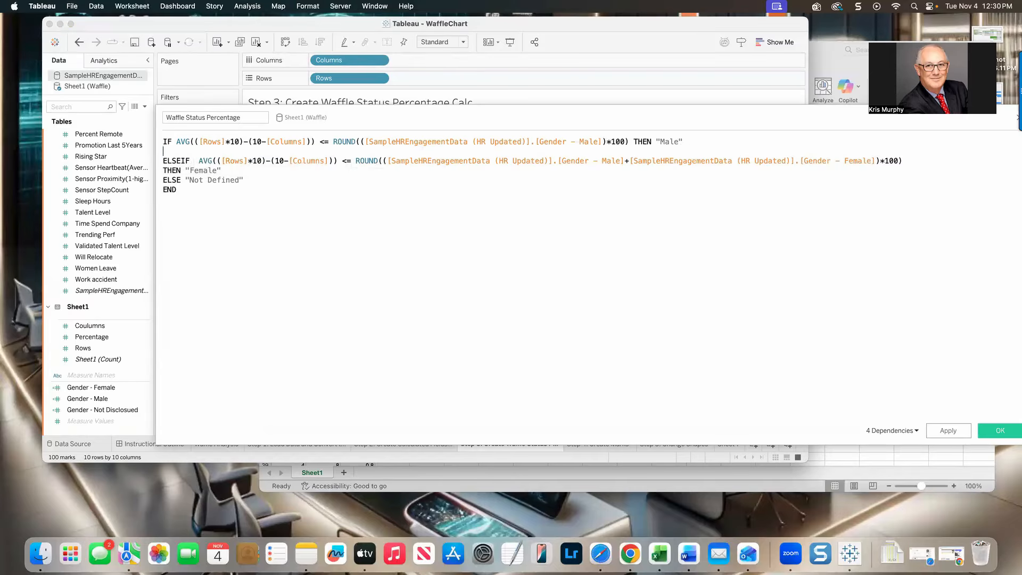
key(Delete)
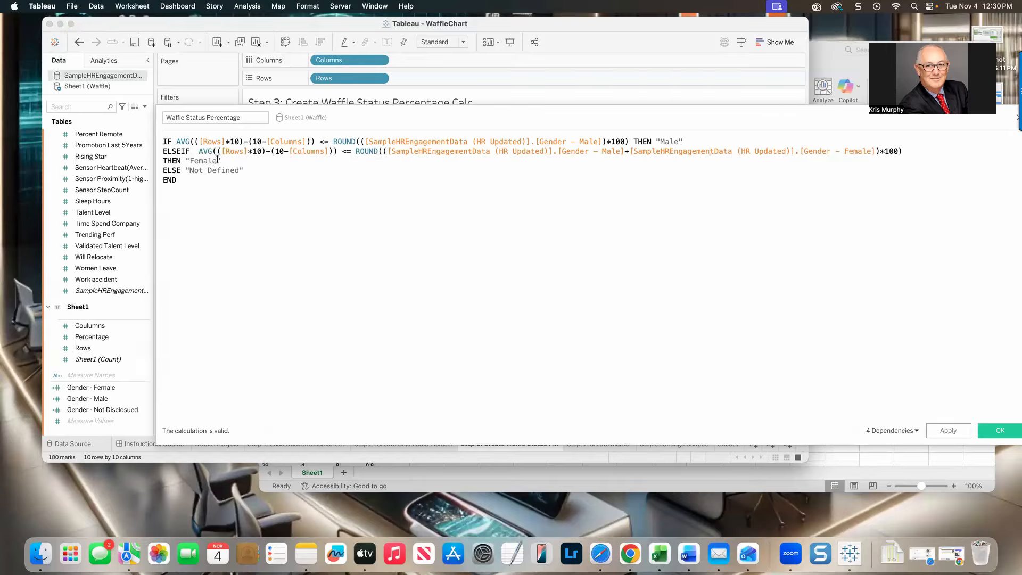
- Close the Waffle Status Percentage calculation editor without applying the edits
click(274, 172)
drag(360, 117, 302, 103)
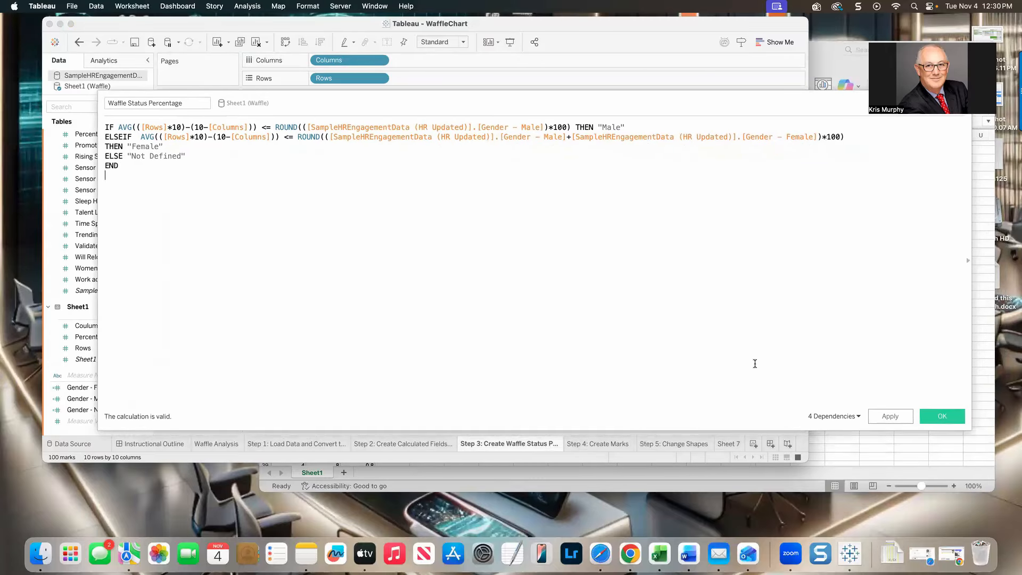
drag(635, 107, 611, 140)
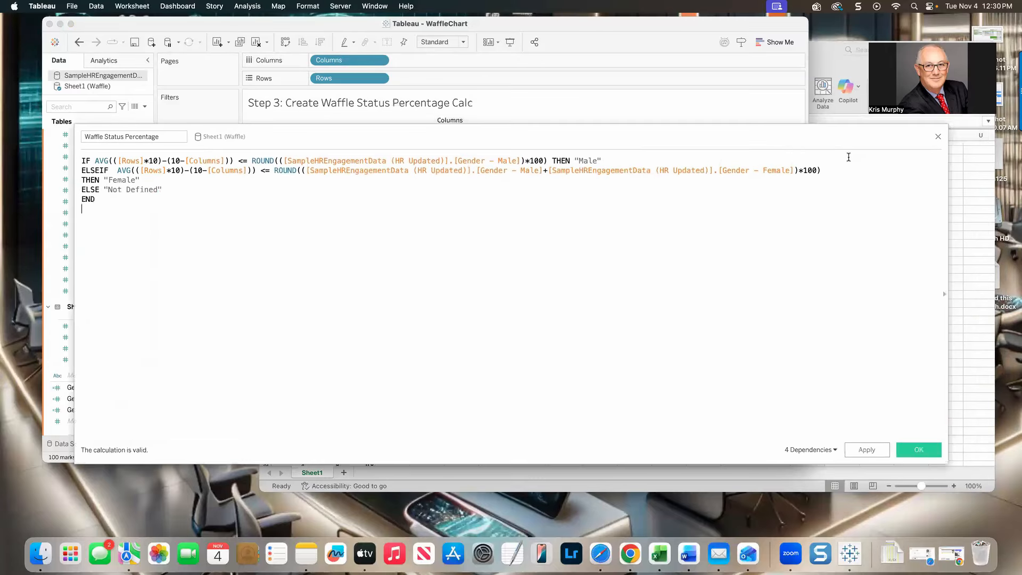
click(938, 136)
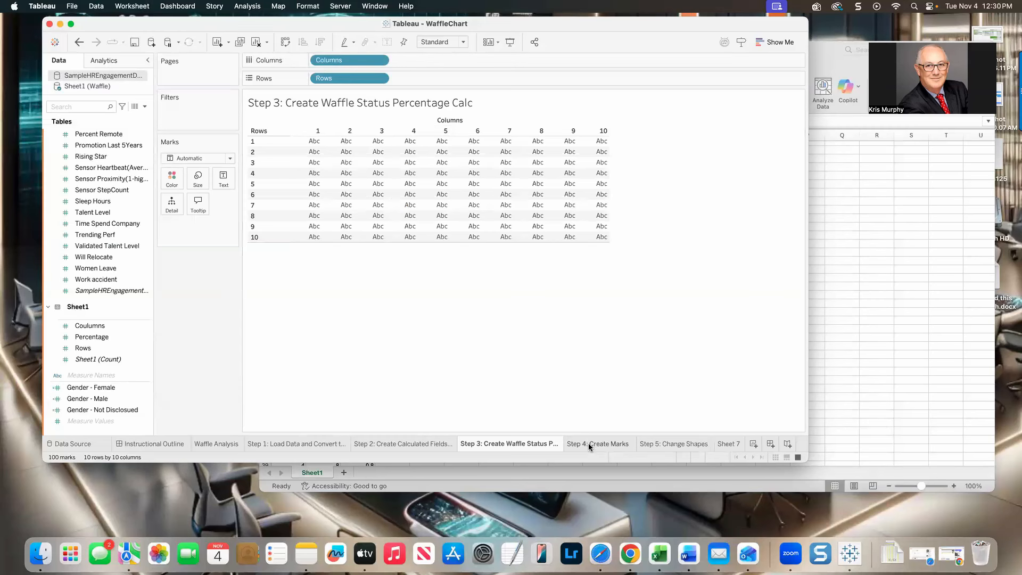
- Open the "Step 4: Create Marks" worksheet, assign its Waffle Status Percentage mark to Color and dismiss the data-blending warning
mouse_move(589, 445)
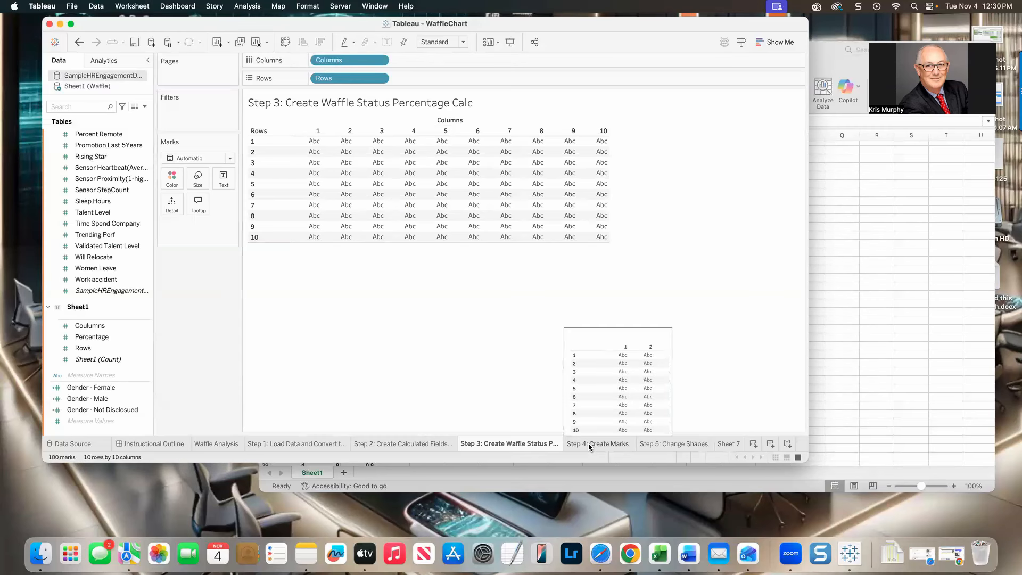
click(588, 445)
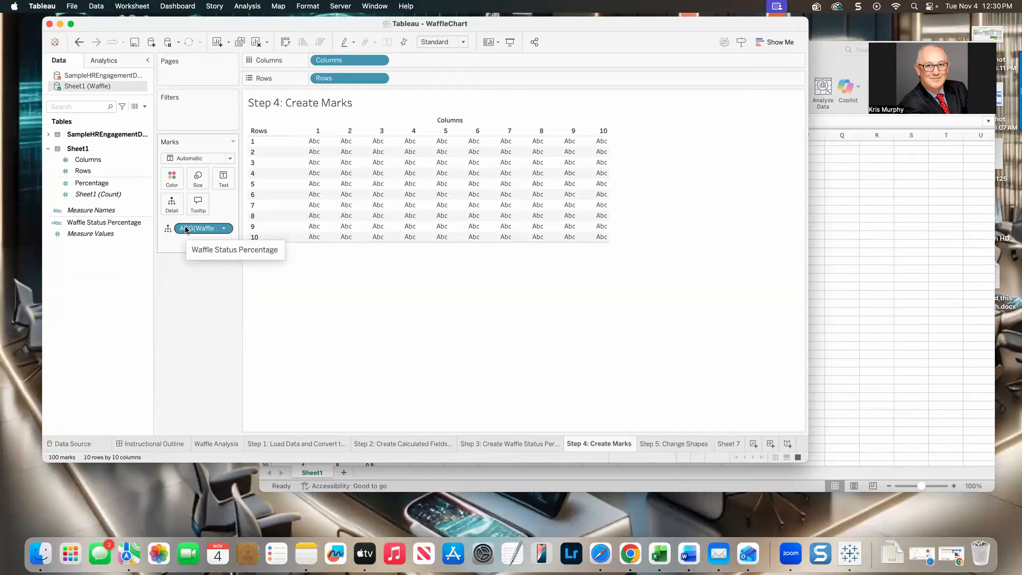
click(114, 223)
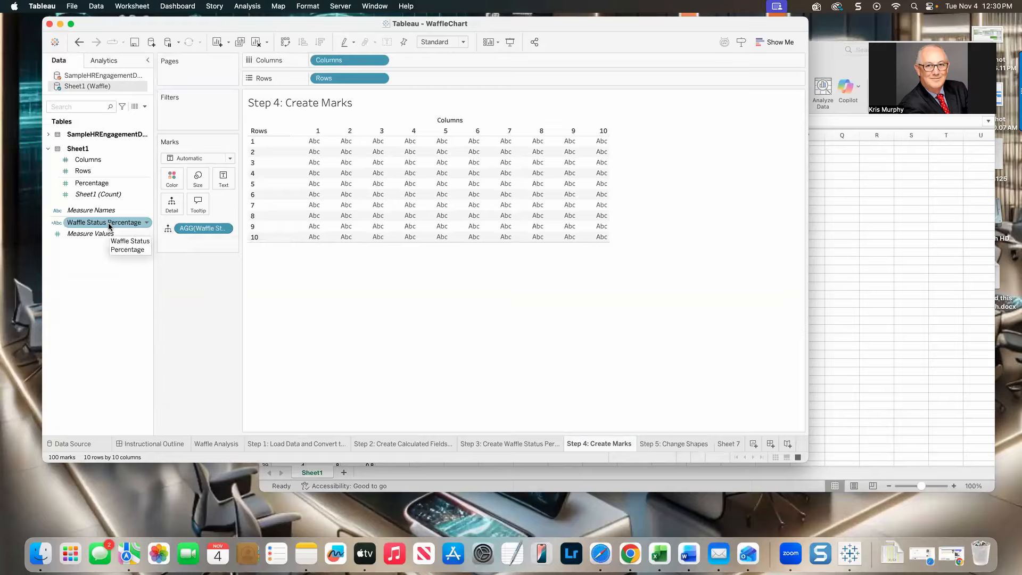
click(172, 202)
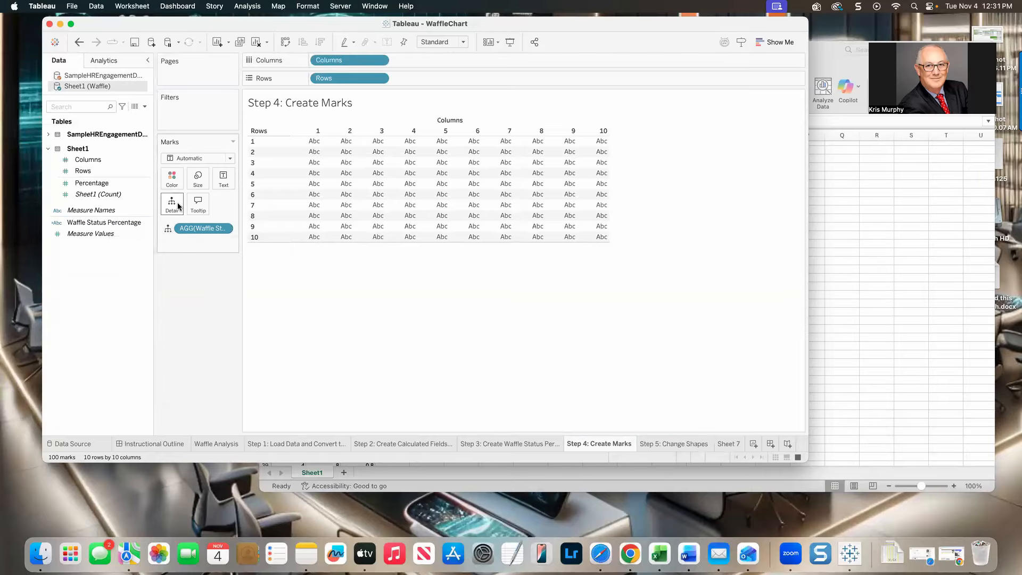
click(167, 230)
click(178, 241)
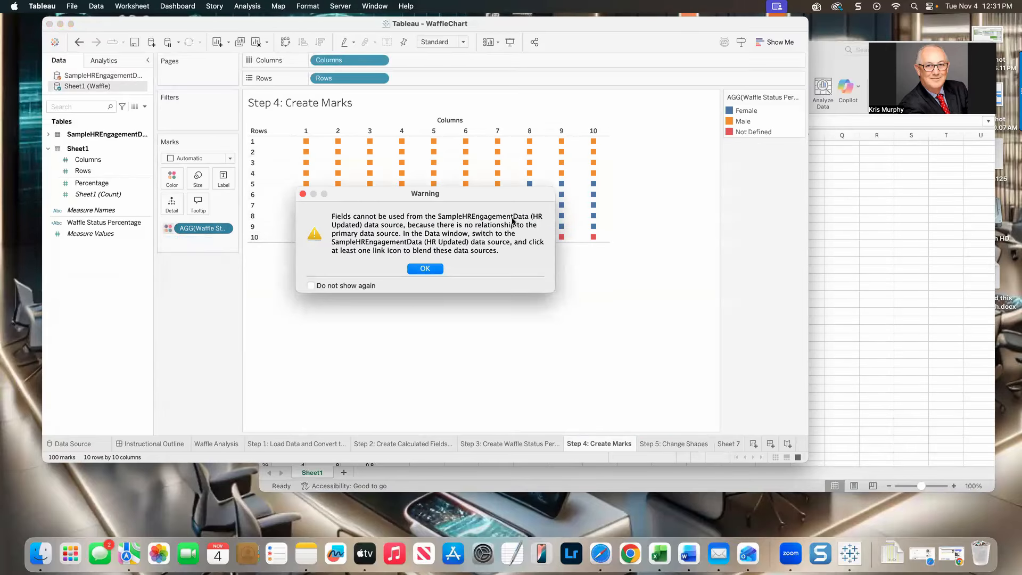
click(426, 269)
click(425, 272)
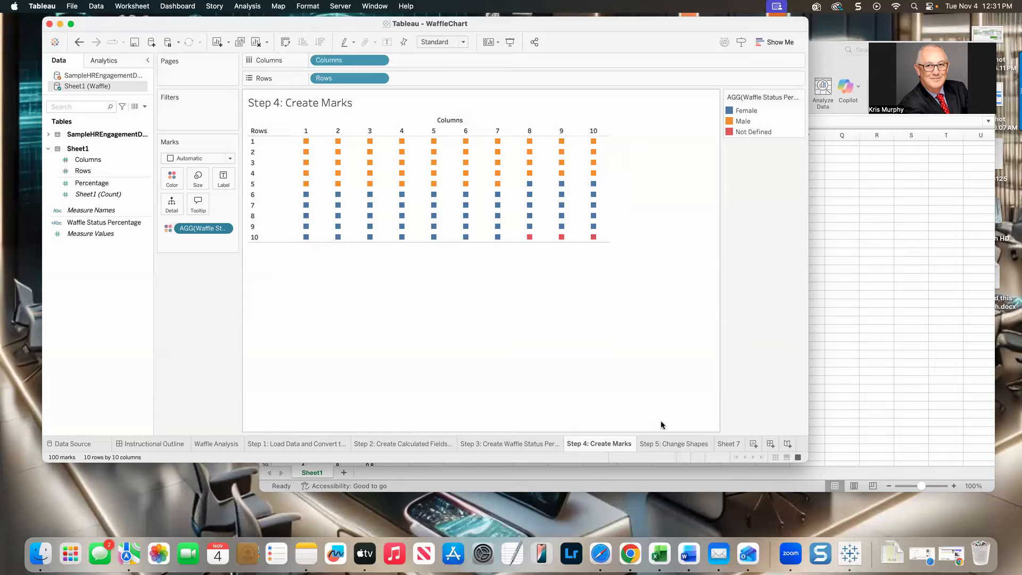
- Open the "Step 5: Change Shapes" worksheet and set its mark type to Circle
mouse_move(663, 443)
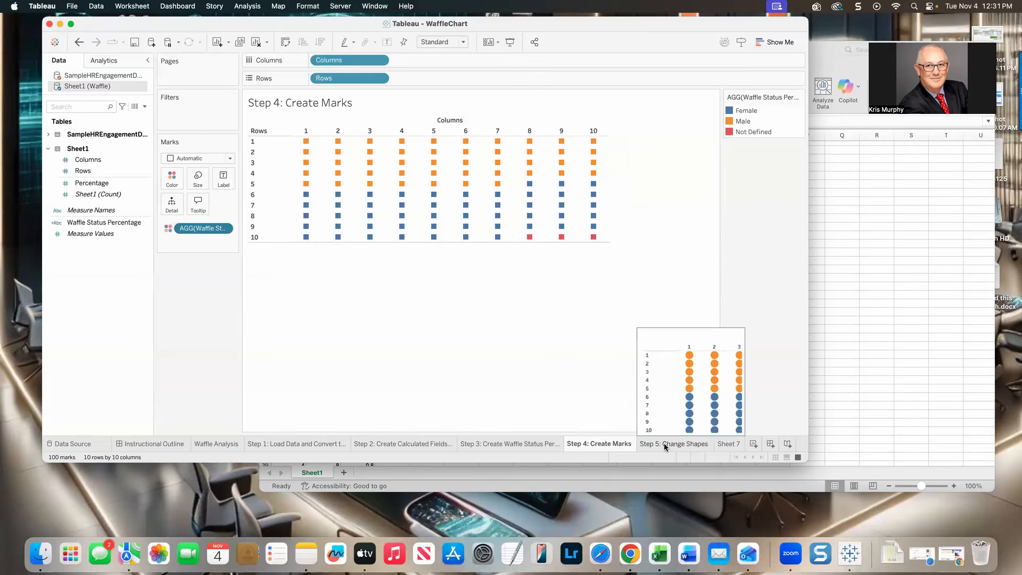
click(663, 442)
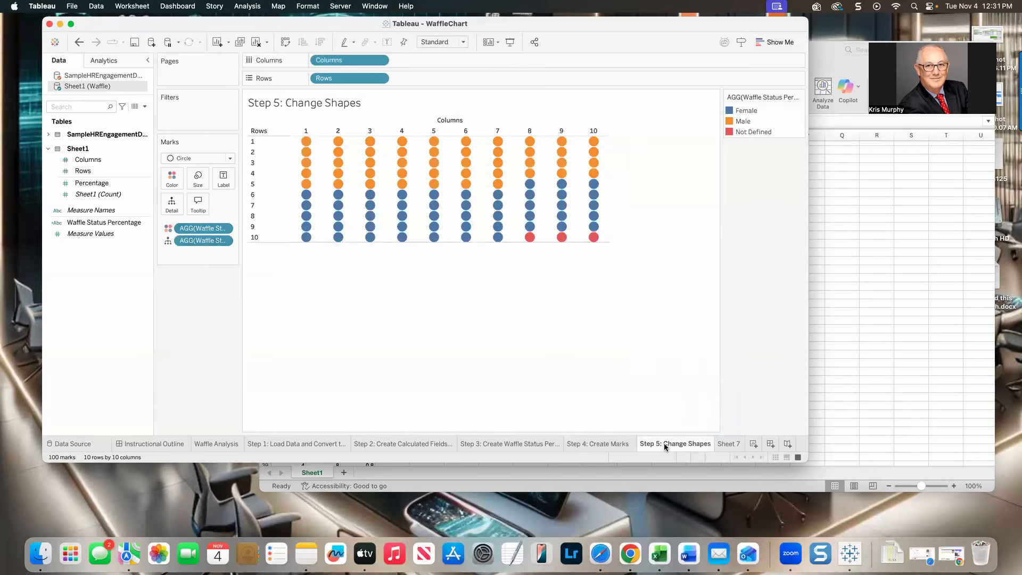
click(230, 158)
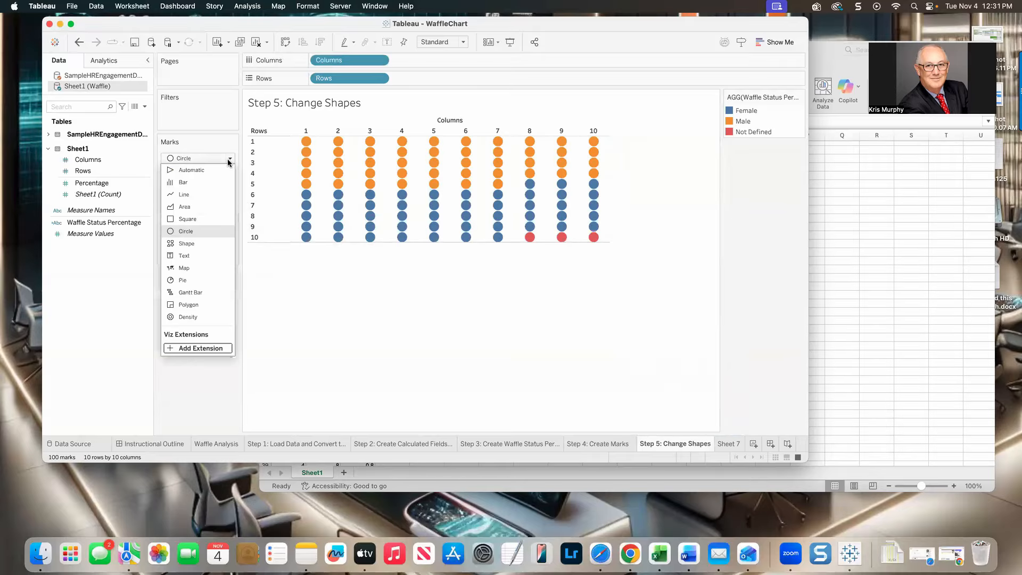
click(203, 227)
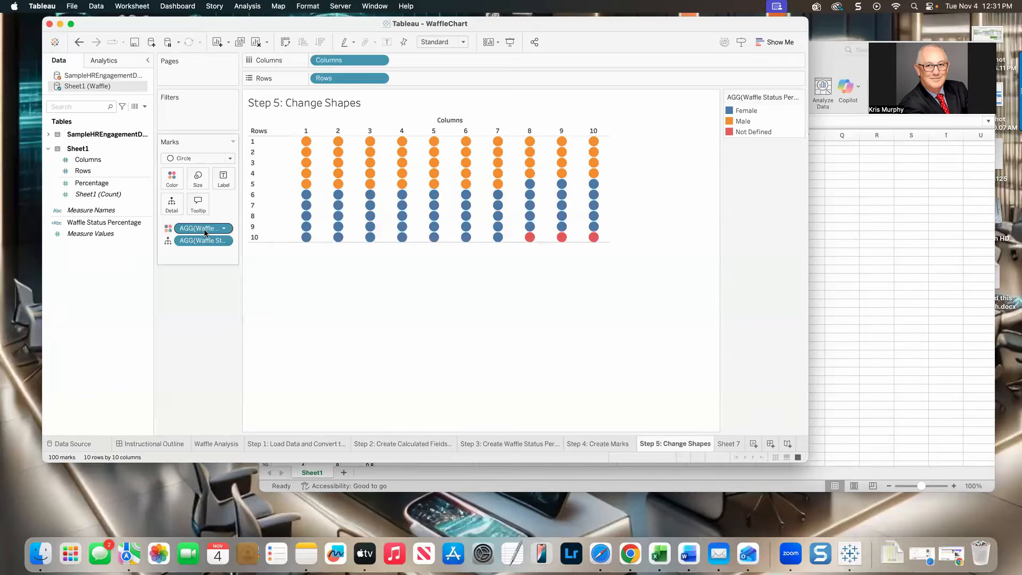
- Fine-tune the size of the circle marks so they stay distinct within the waffle grid
click(197, 178)
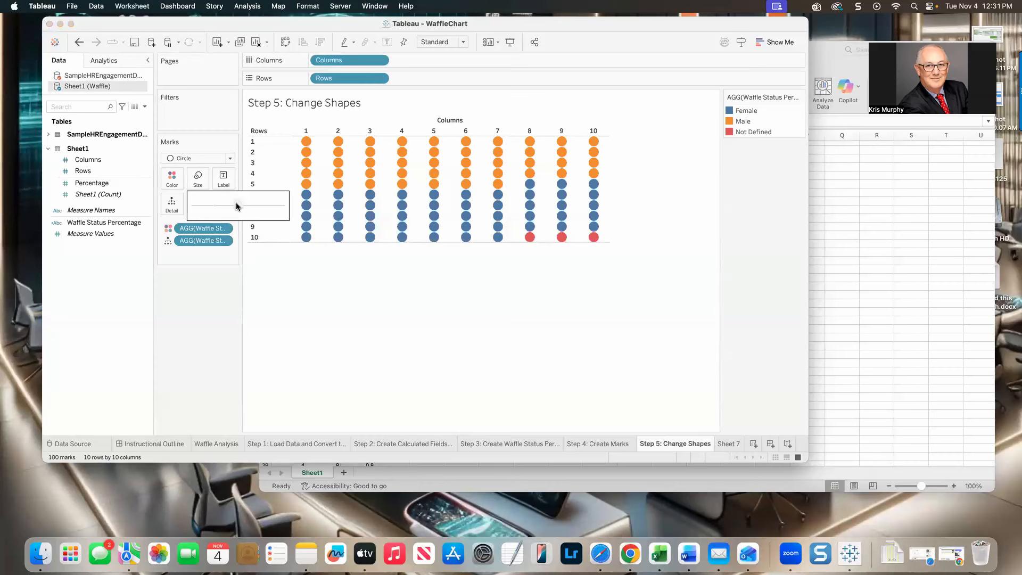
click(235, 203)
click(344, 269)
click(197, 179)
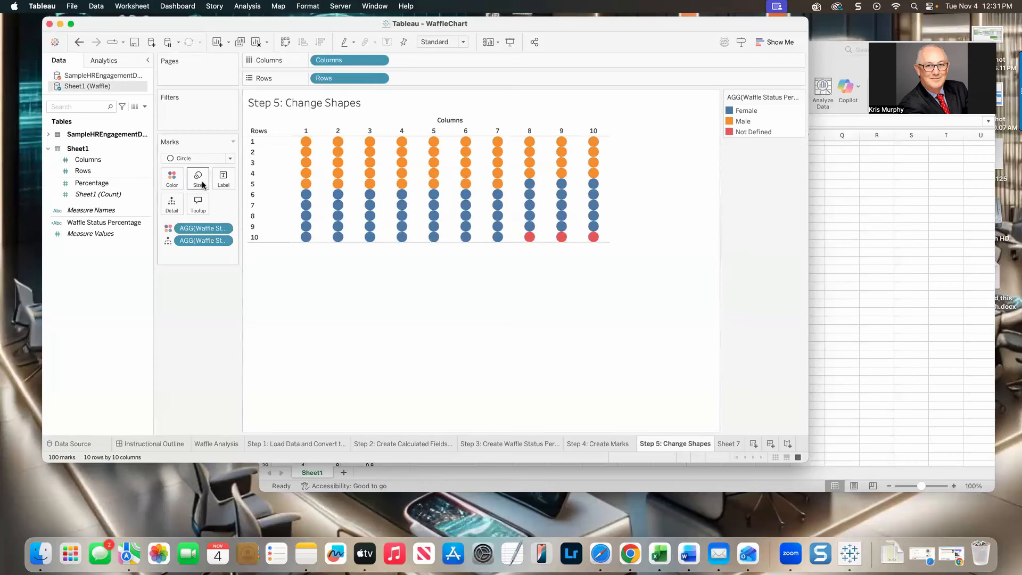
click(231, 205)
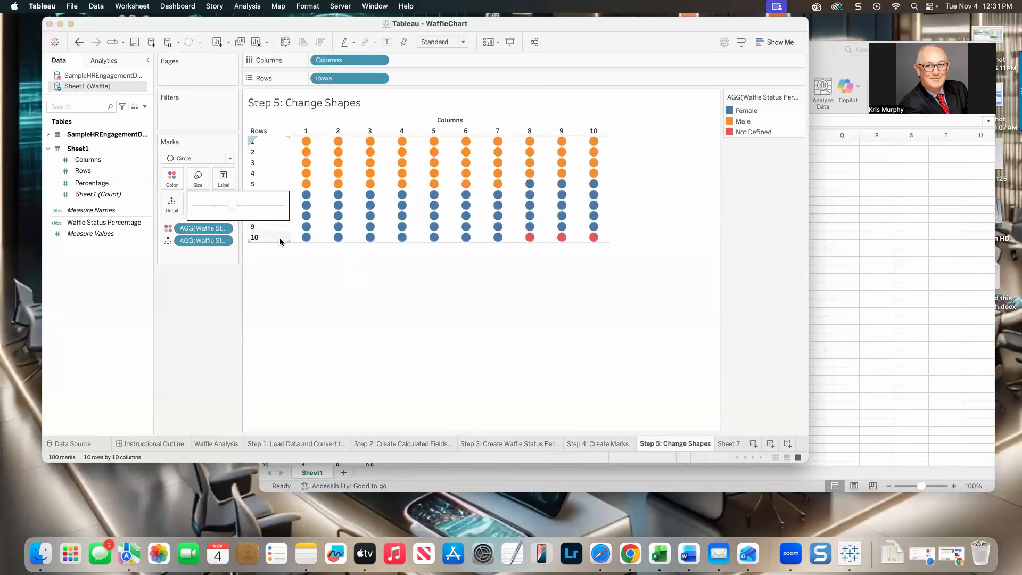
click(279, 266)
- Increase the height of the waffle grid's rows, then reduce it so all ten rows fit in the view with slightly more spacing
drag(277, 241, 279, 267)
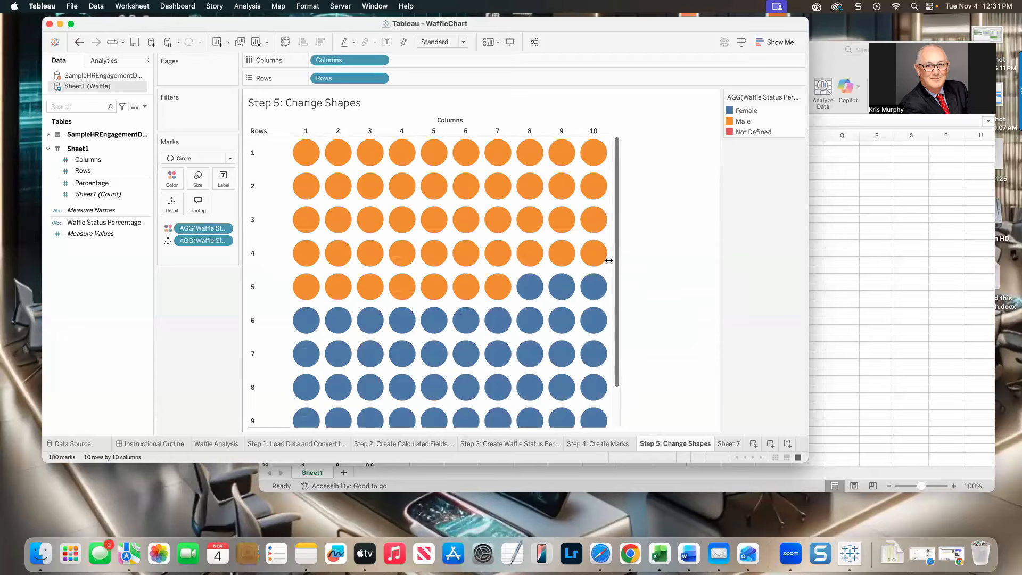
scroll(620, 273, down, 2)
scroll(620, 274, up, 2)
scroll(621, 274, down, 2)
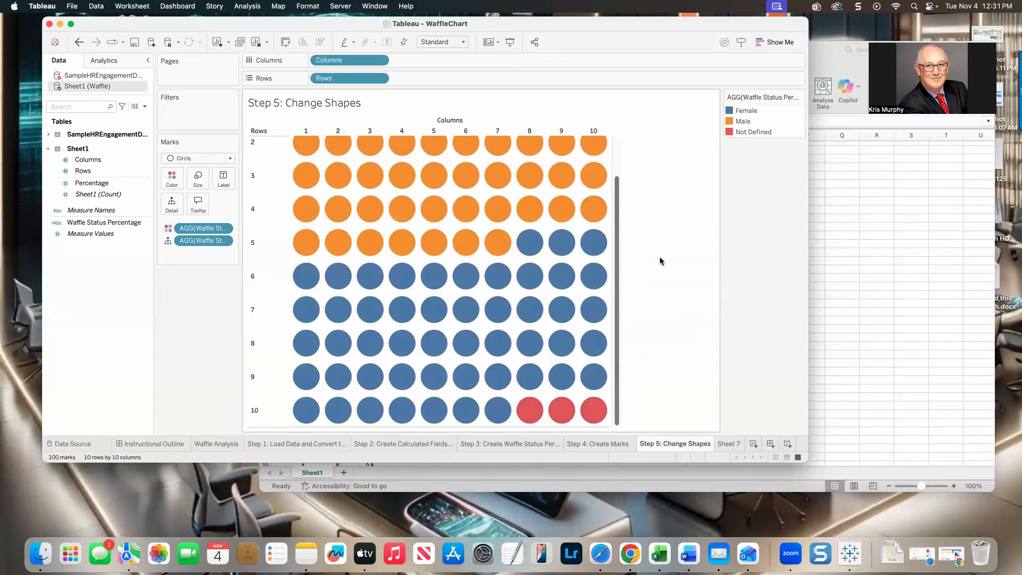
drag(282, 433, 311, 384)
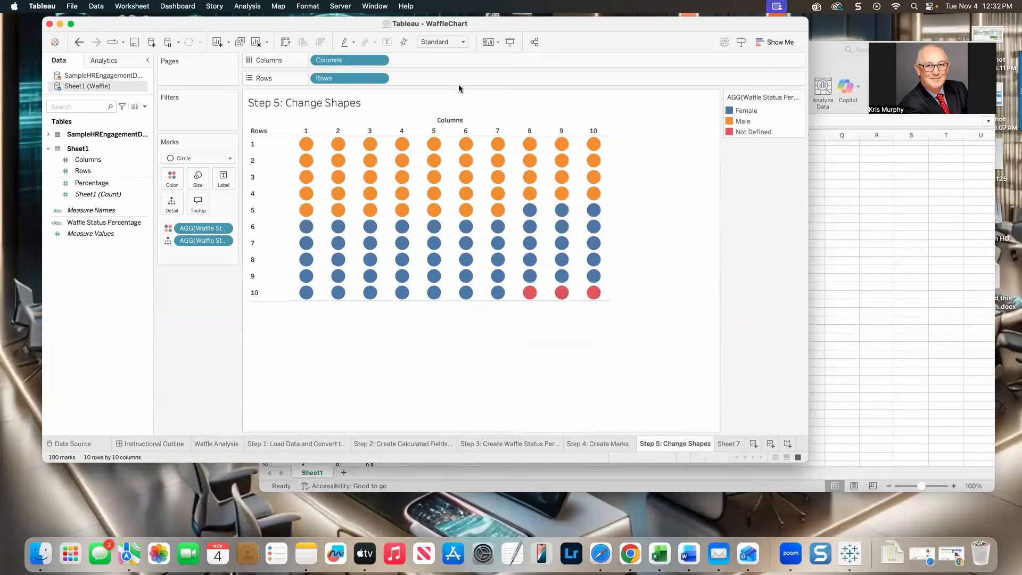
- Hide the Columns header of the waffle chart and clear the mark selection
right_click(433, 131)
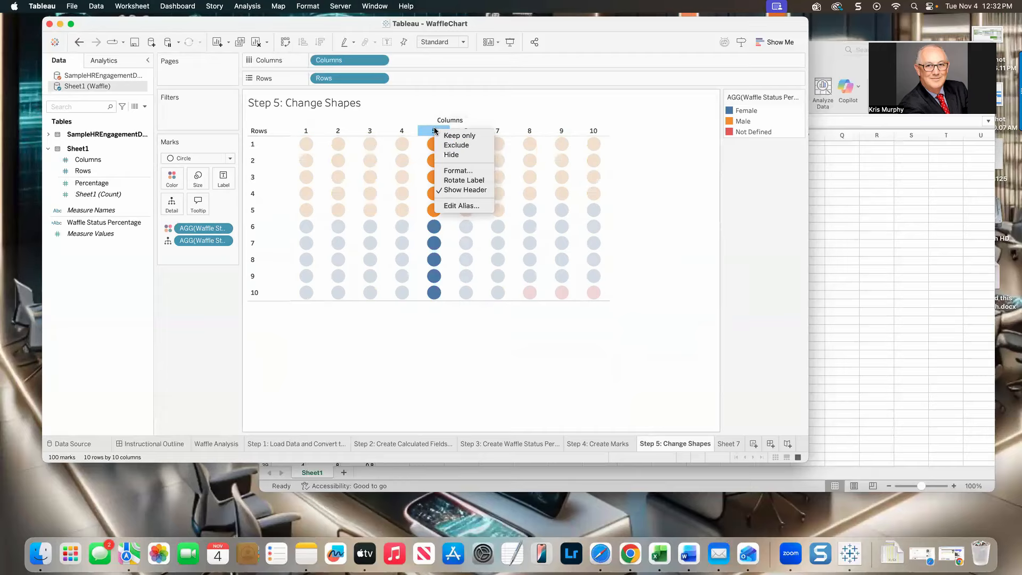
click(455, 191)
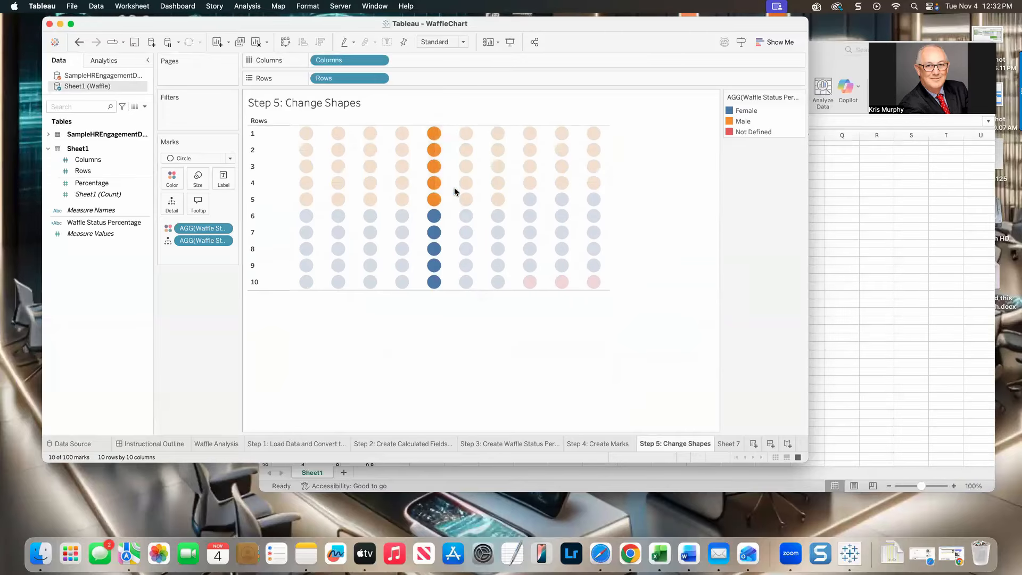
click(448, 324)
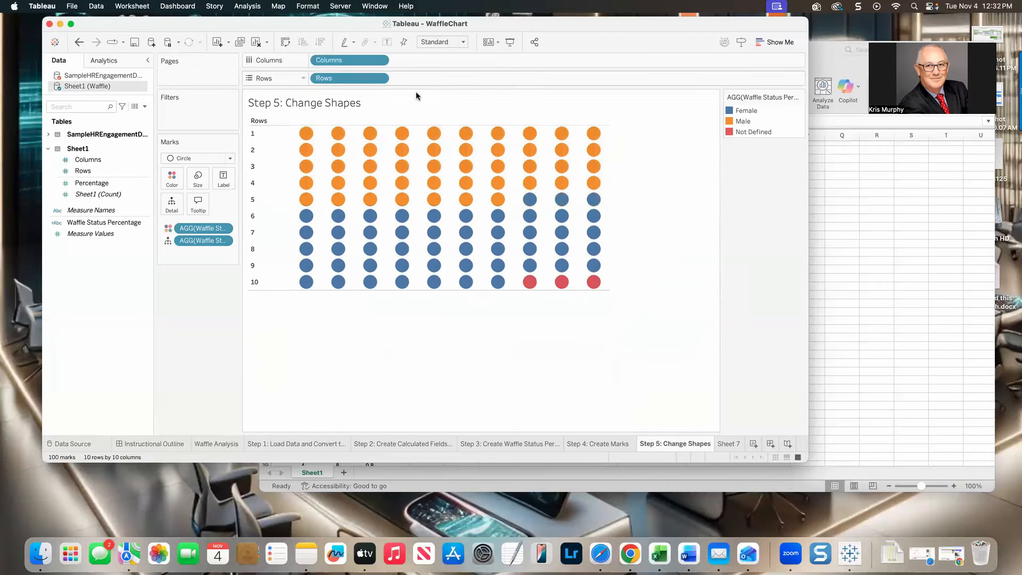
mouse_move(314, 201)
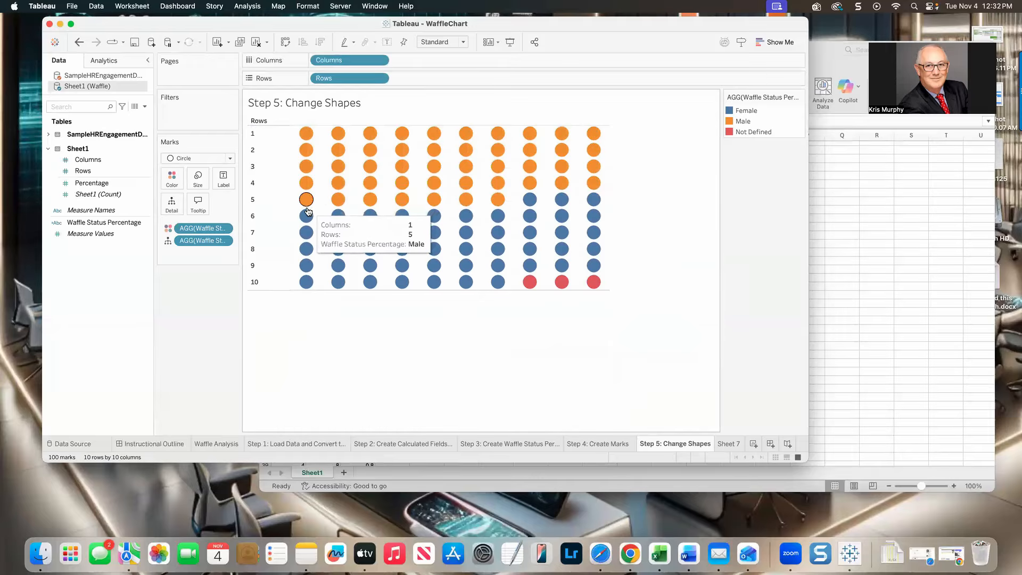
mouse_move(429, 220)
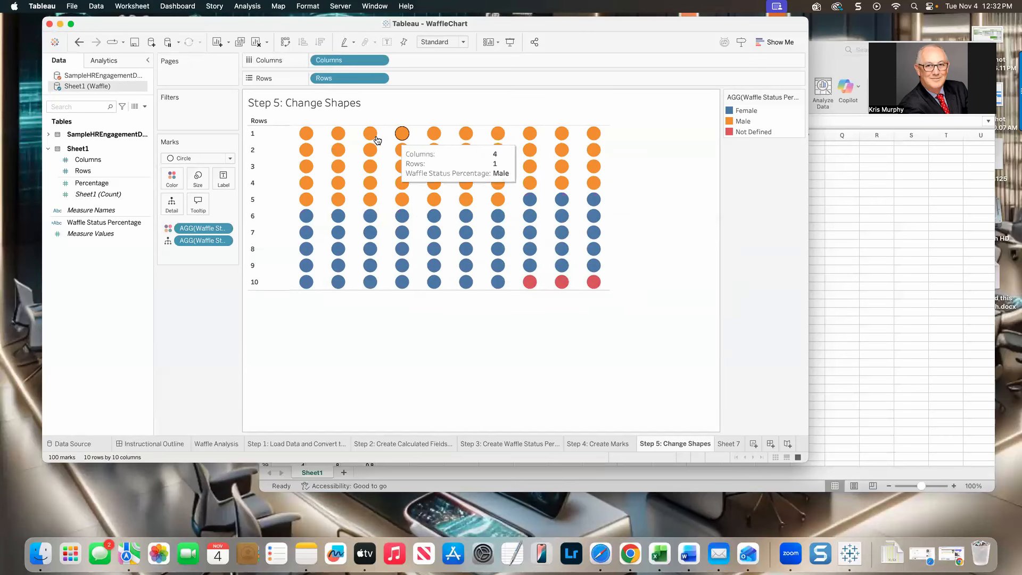
mouse_move(489, 190)
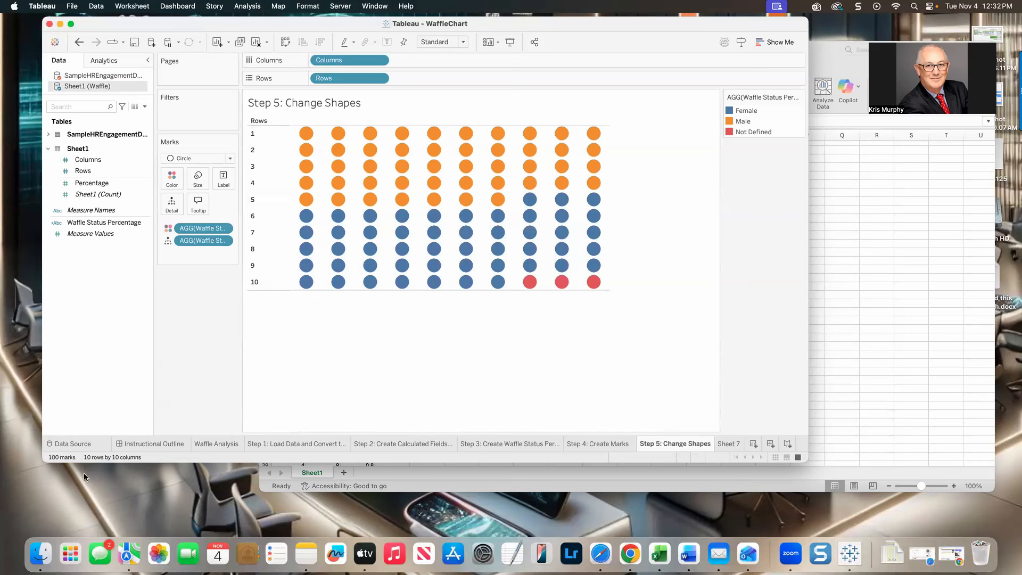
- Open the workbook's data source and examine the relationship between Sheet1 and SampleHREngagementData
click(81, 444)
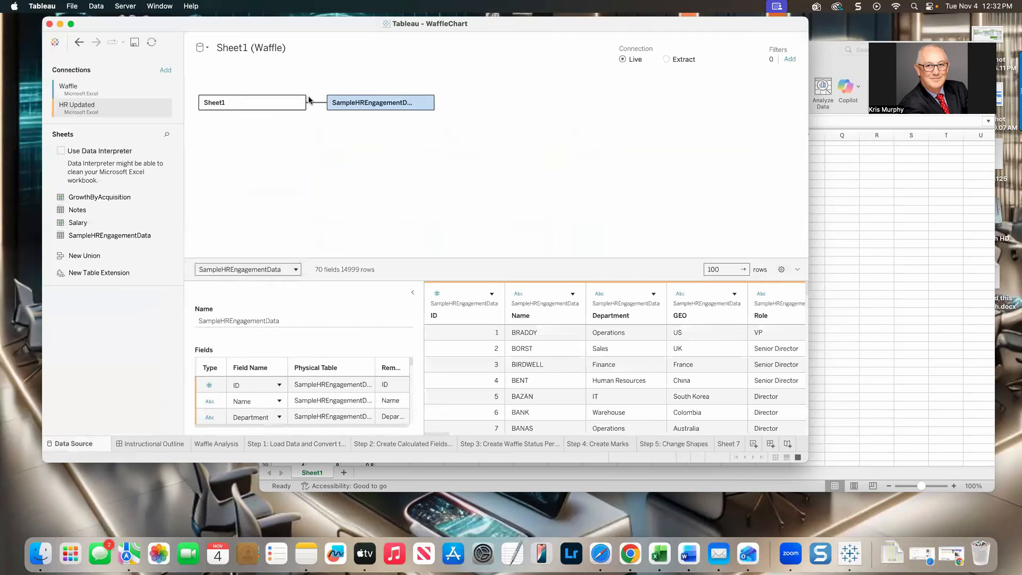
click(319, 103)
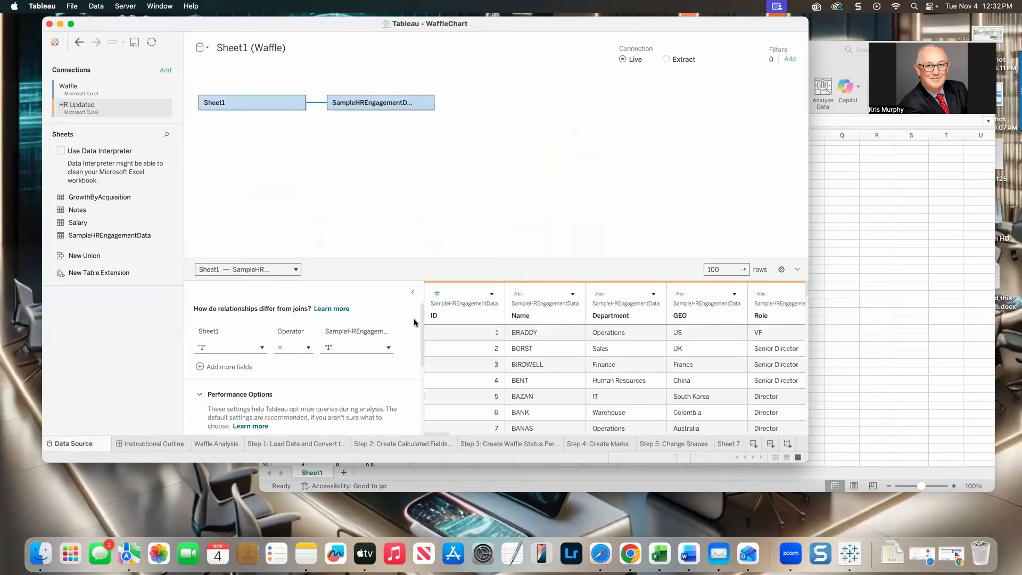
scroll(359, 335, down, 3)
scroll(365, 335, up, 3)
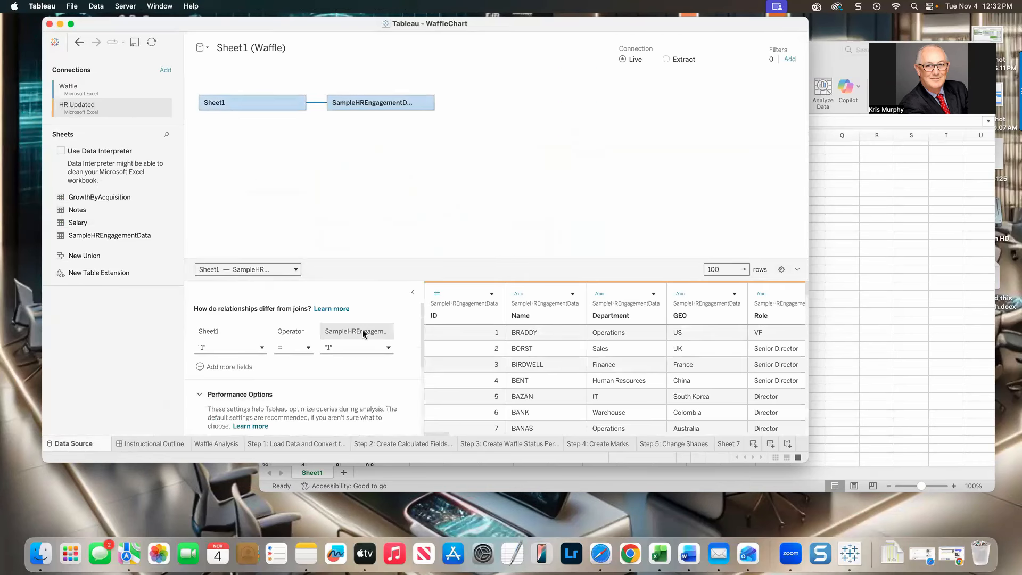
- View Sheet1's relationship calculation, close it without changes and review the cardinality and referential integrity settings
click(261, 348)
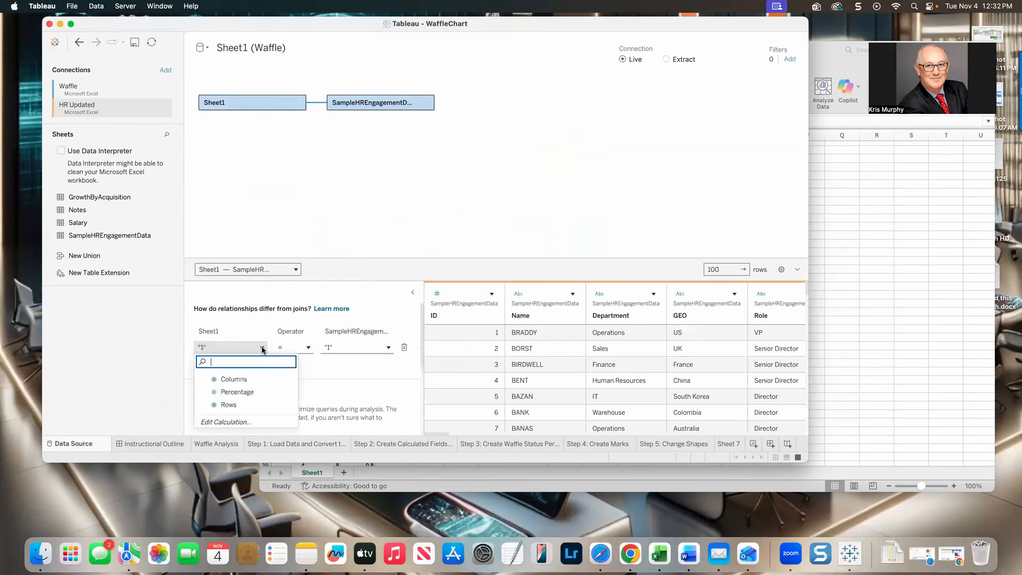
click(229, 422)
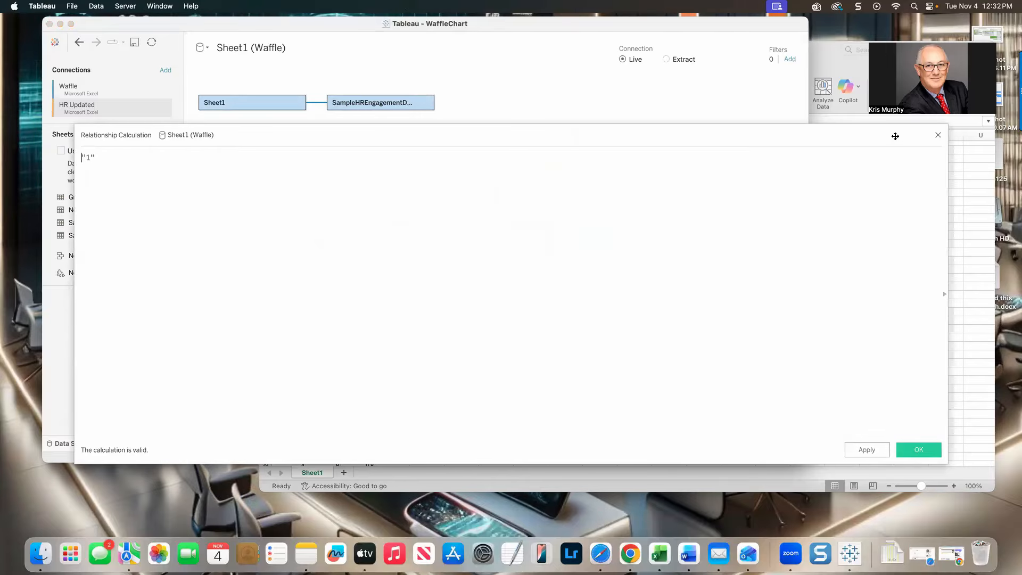
click(938, 134)
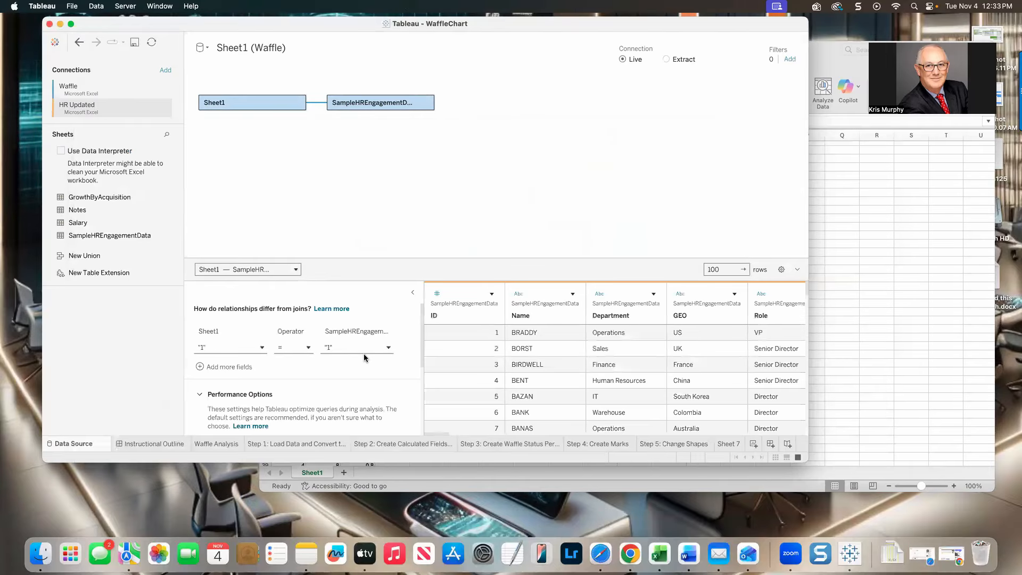
scroll(419, 350, down, 3)
scroll(419, 350, down, 3)
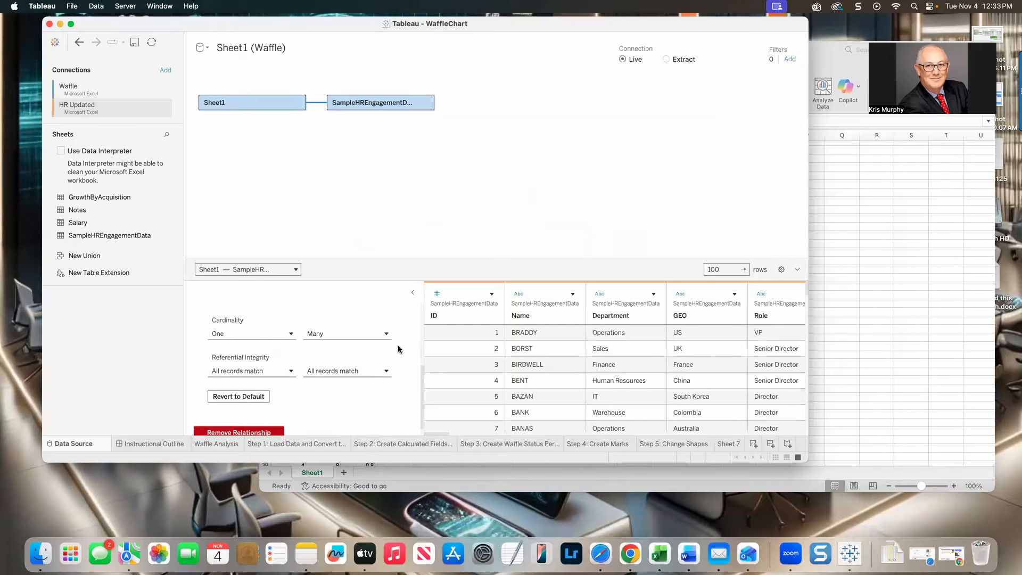
- Open the Waffle Analysis worksheet to review the finished waffle chart
click(211, 444)
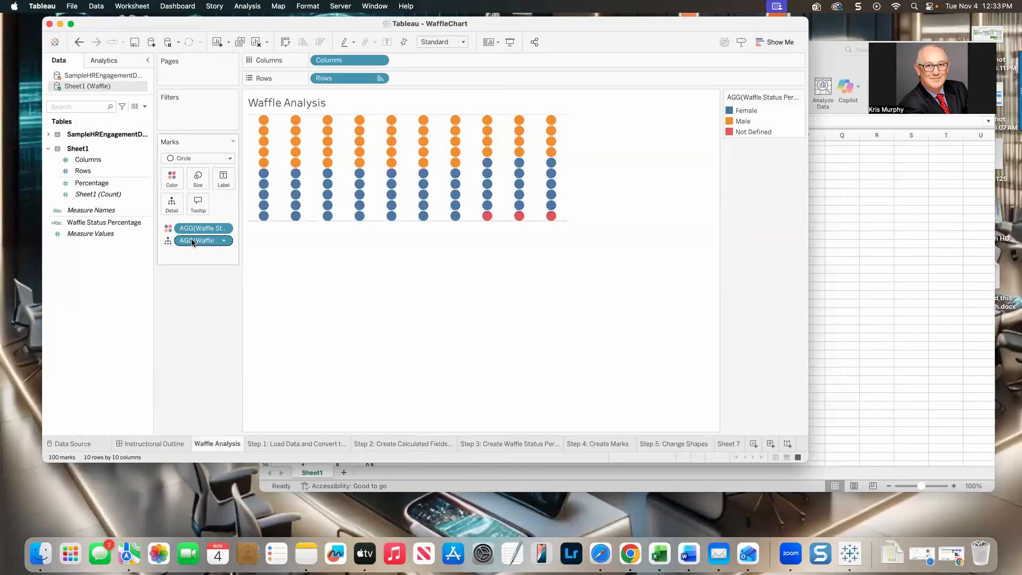
mouse_move(193, 242)
mouse_down()
mouse_move(86, 234)
mouse_move(160, 202)
mouse_move(178, 240)
mouse_up()
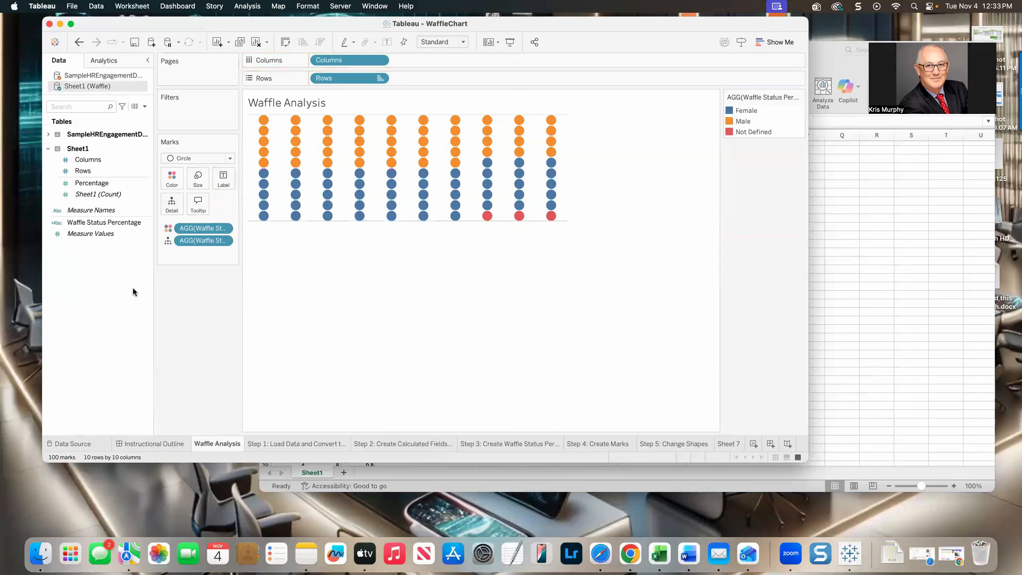